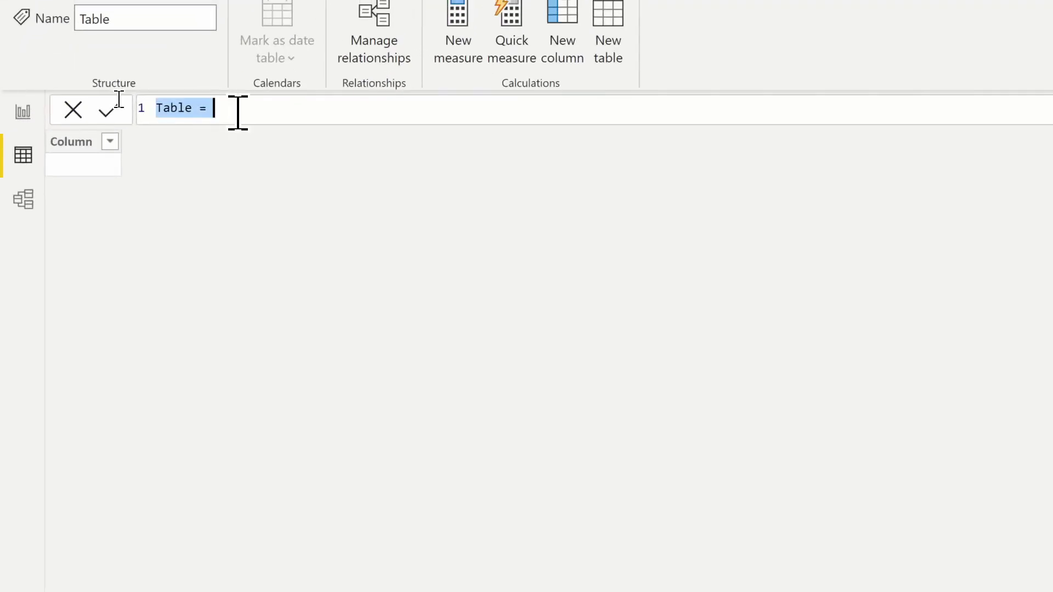
Start the Add column table formula as ADDCOLUMNS over the 'Customer' table
type("Add column")
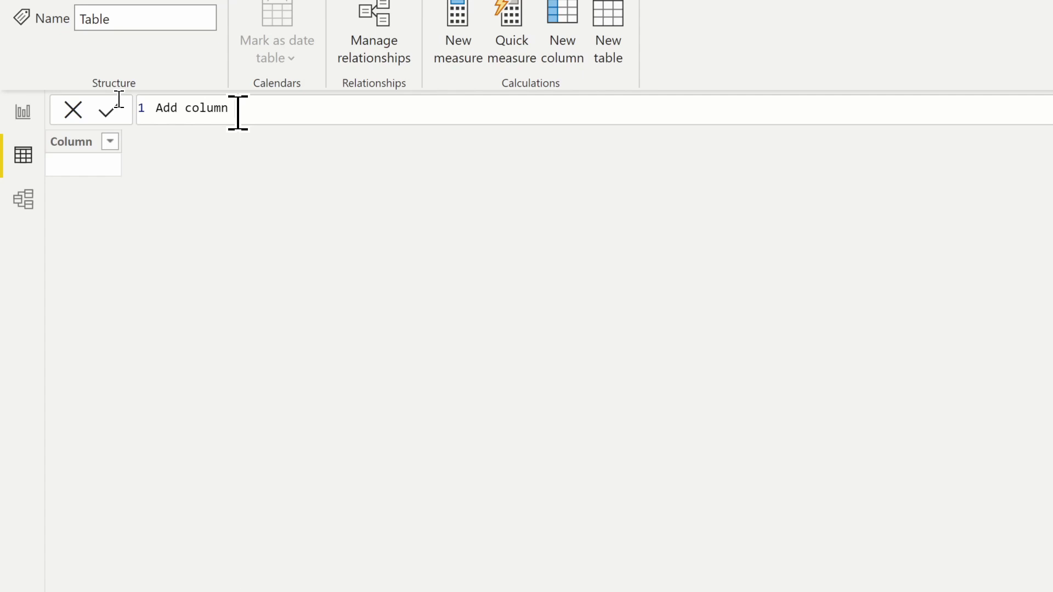
key("shift+Return")
key("Tab")
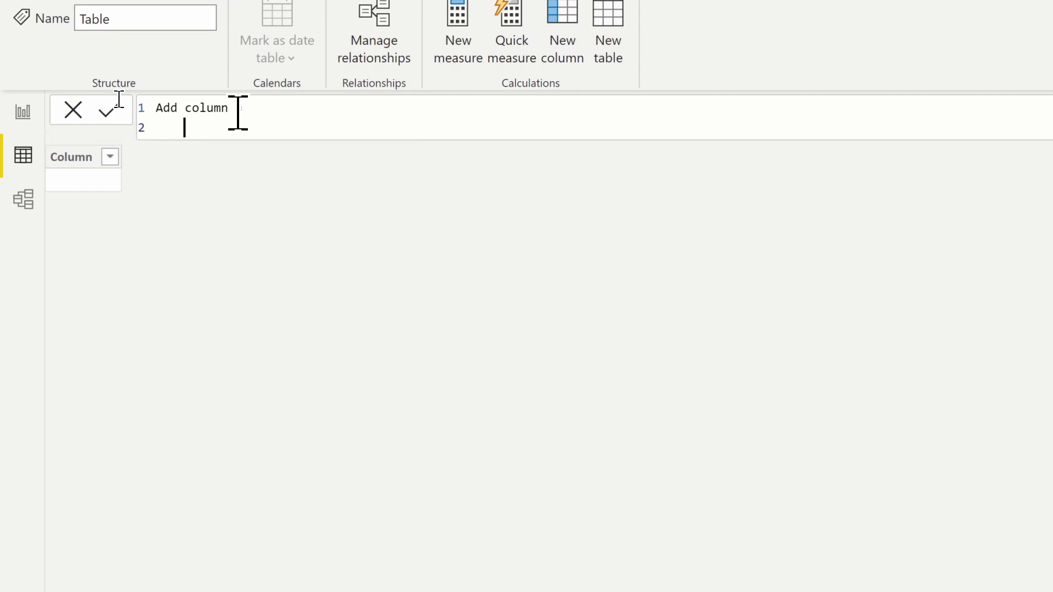
type("a")
left_click(238, 113)
type("=")
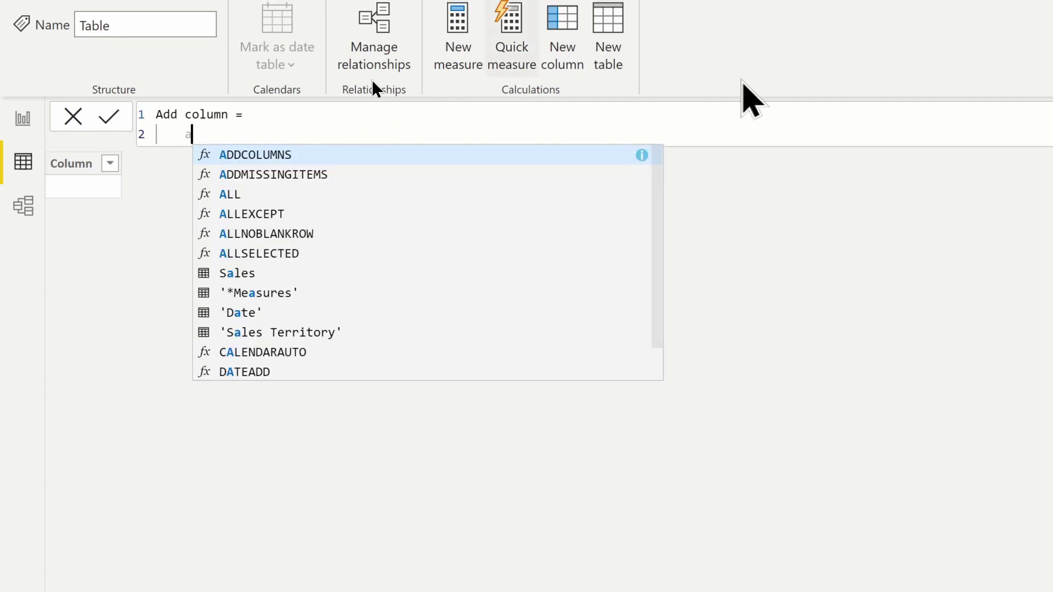
left_click(641, 156)
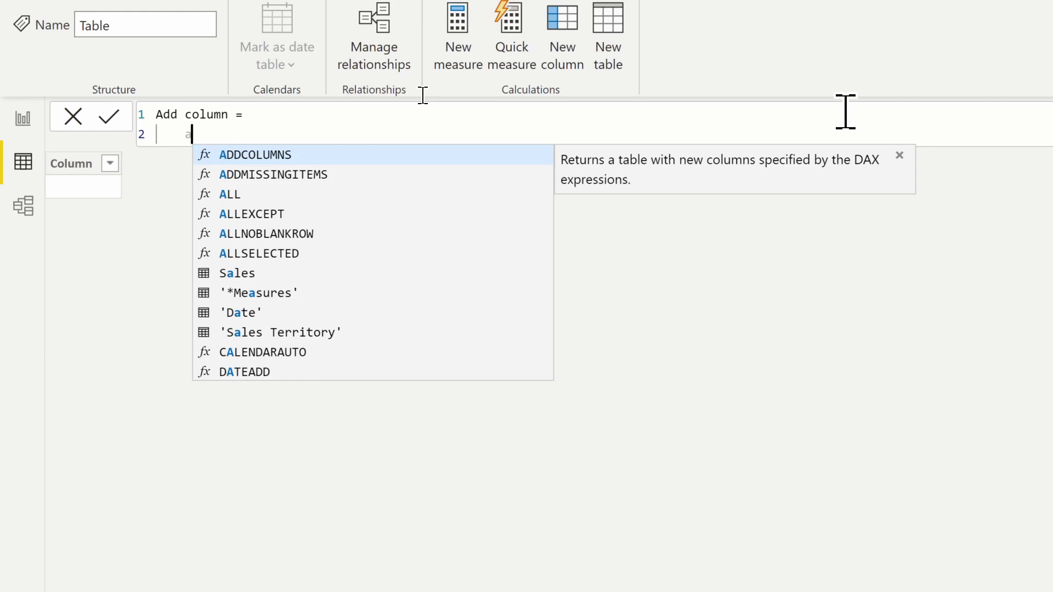
key("Tab")
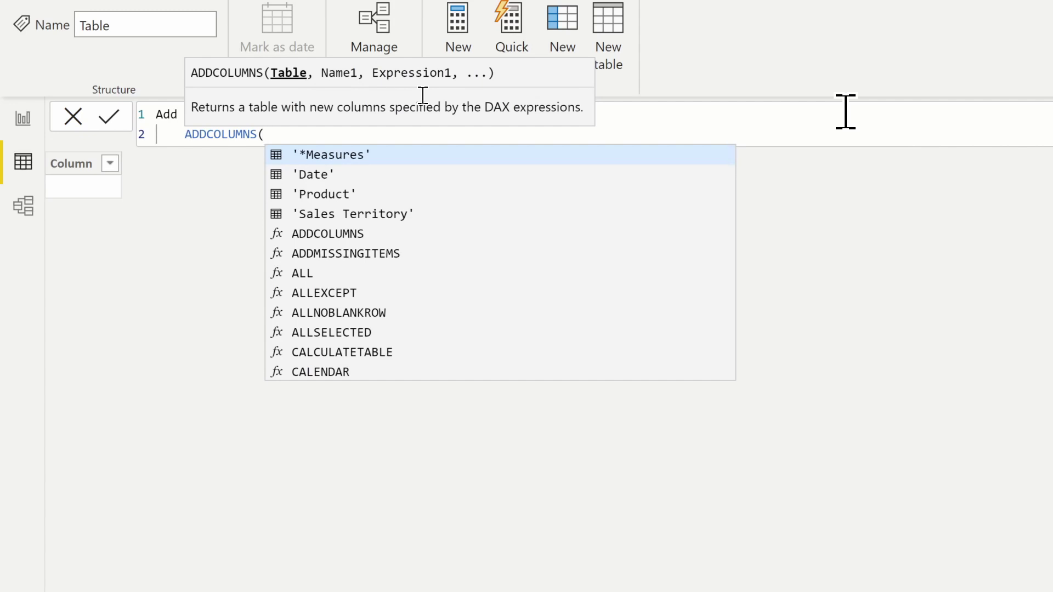
key("shift+Return")
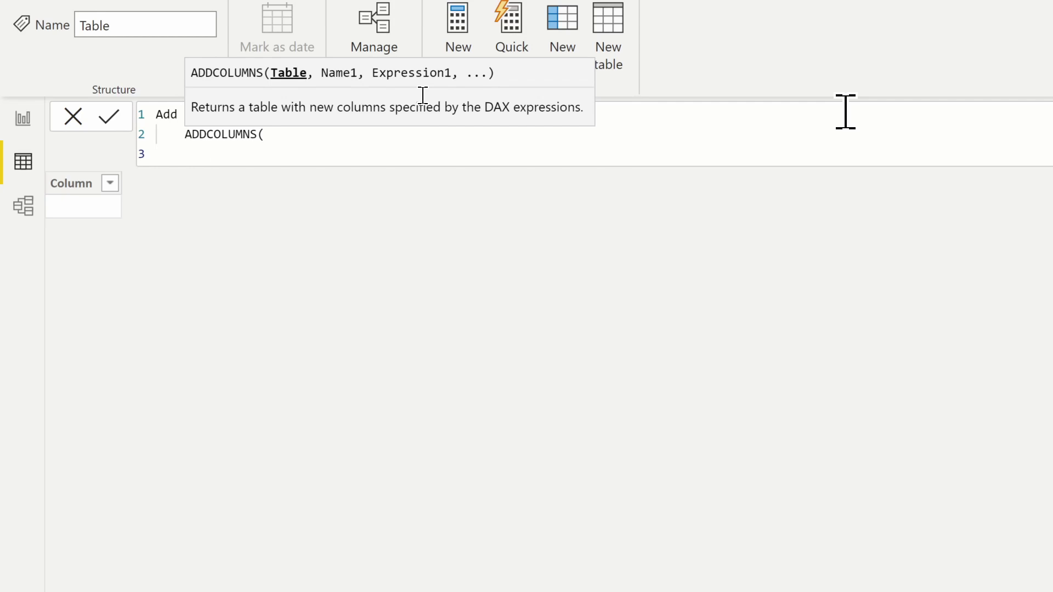
type("c")
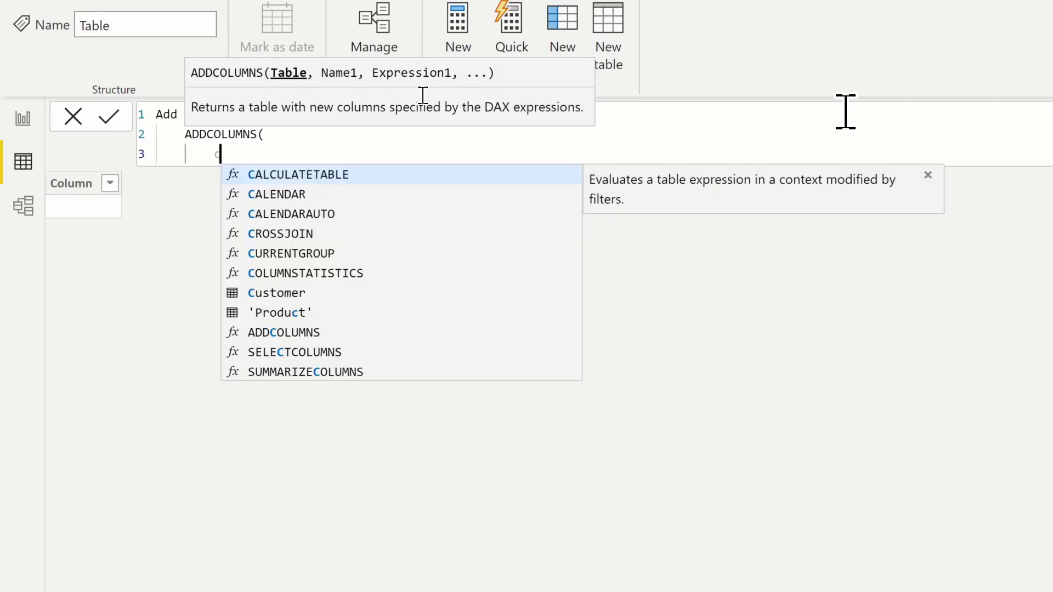
key("BackSpace")
type("'")
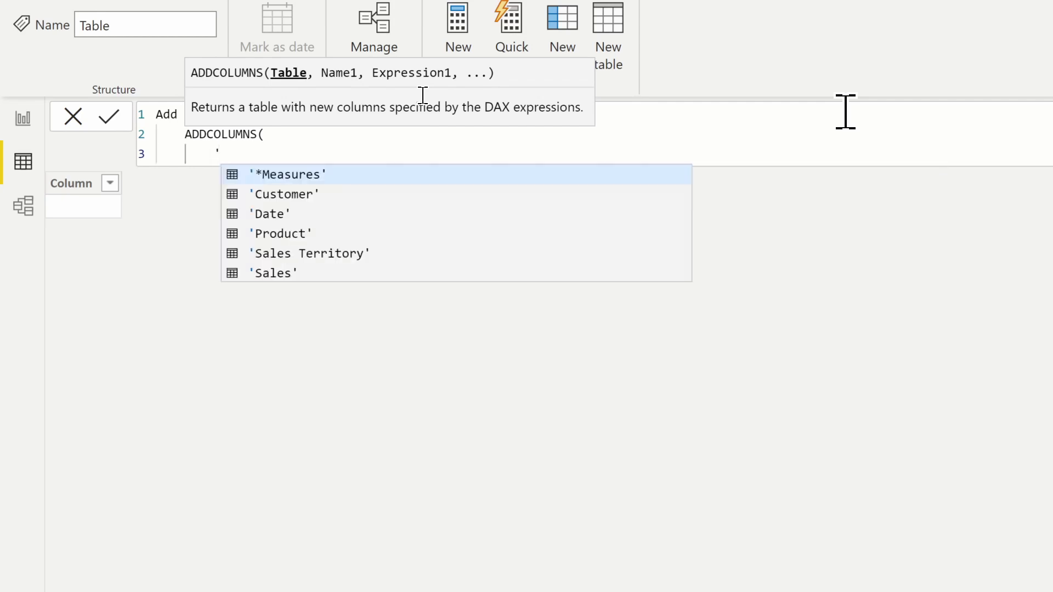
key("Down")
key("Tab")
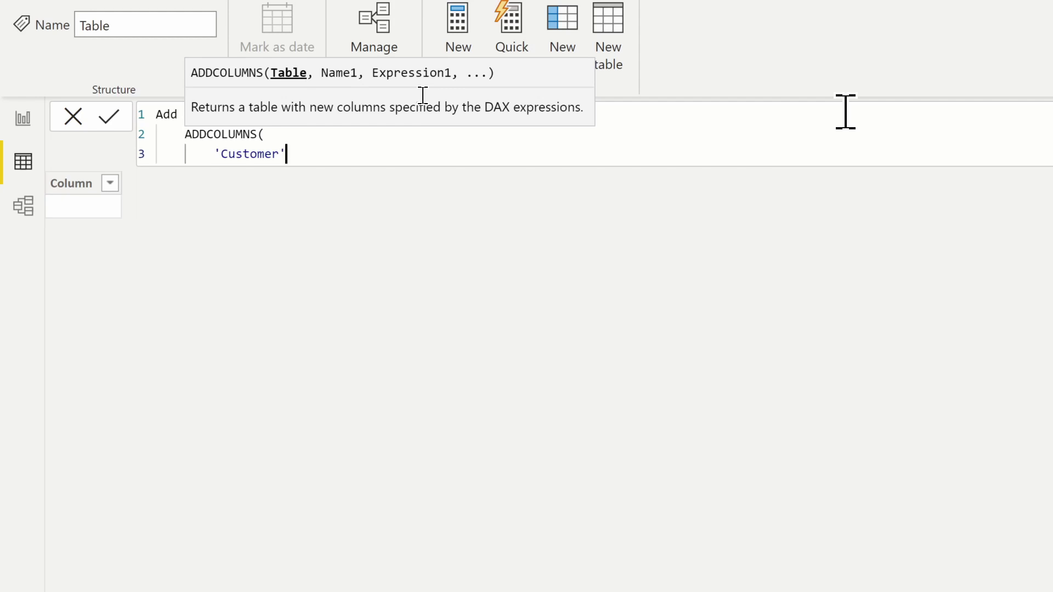
Add a "total transactions" column computed as COUNTROWS('Sales') and close the formula
type(",")
key("shift+Return")
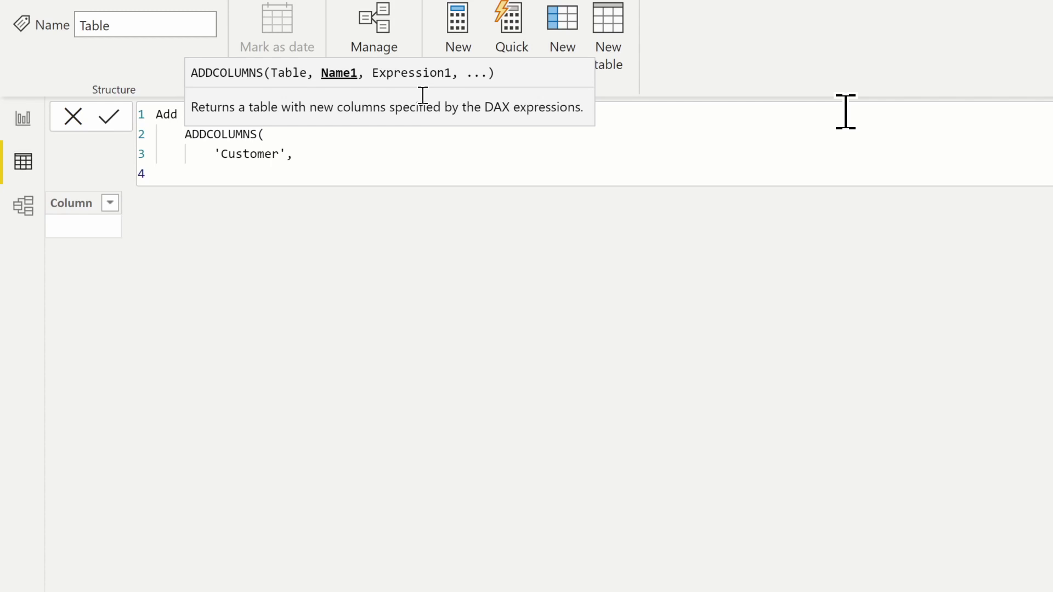
type("\"total transactions\"")
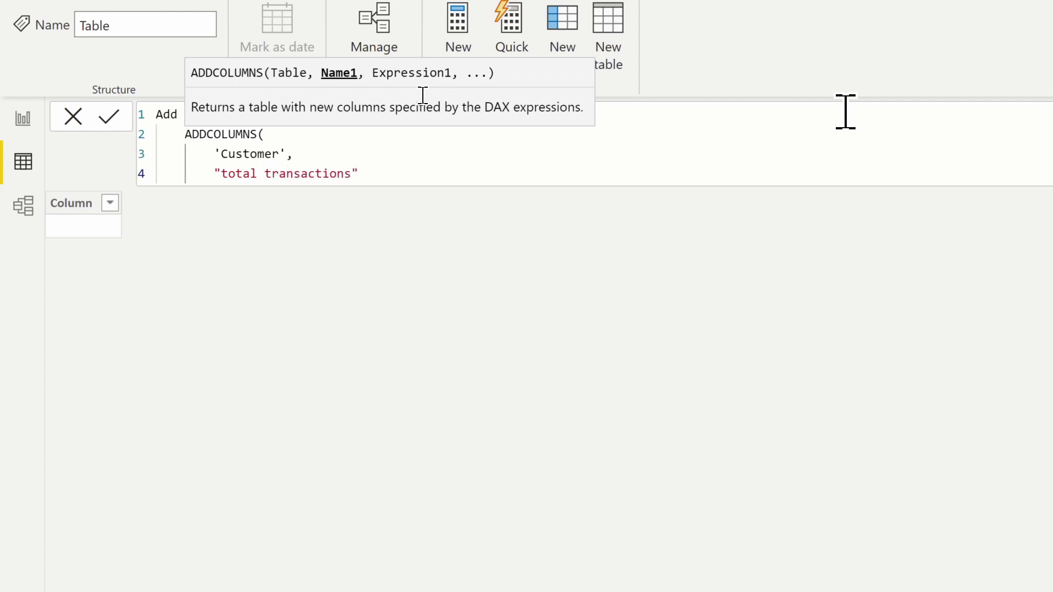
type(",")
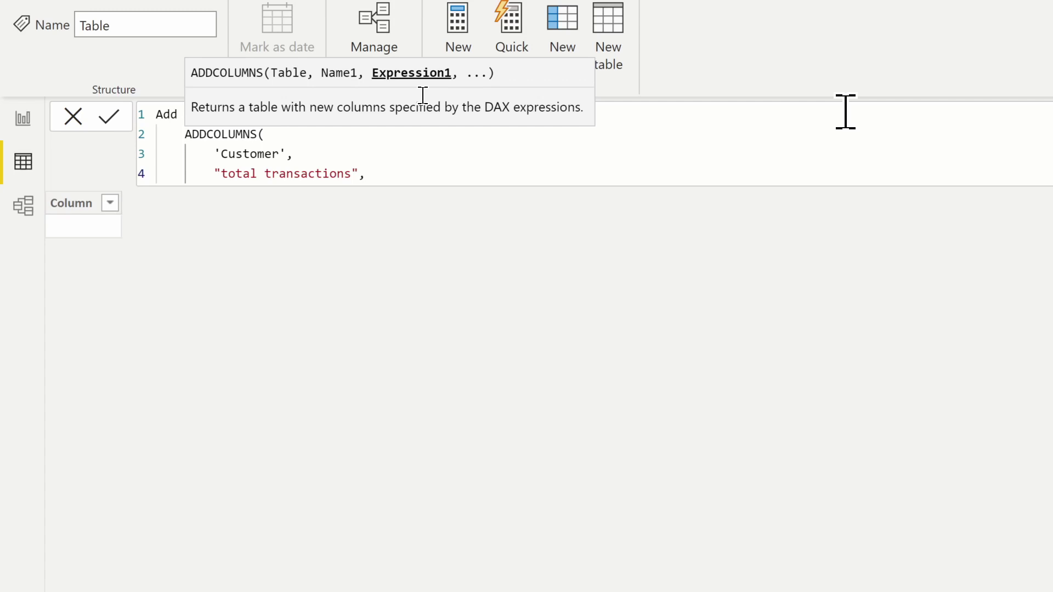
type("countr")
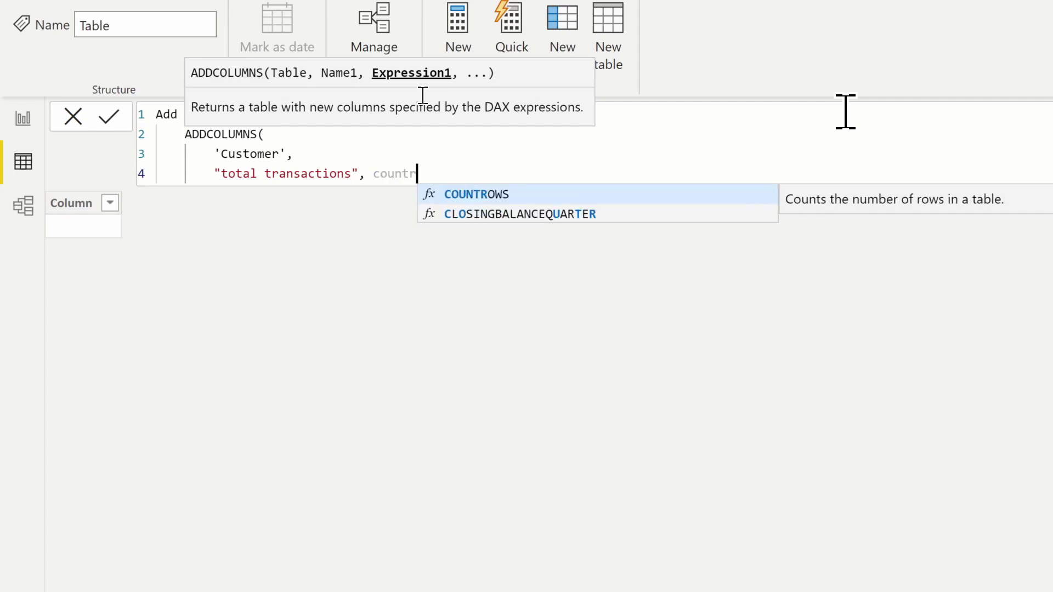
key("Tab")
type("'s")
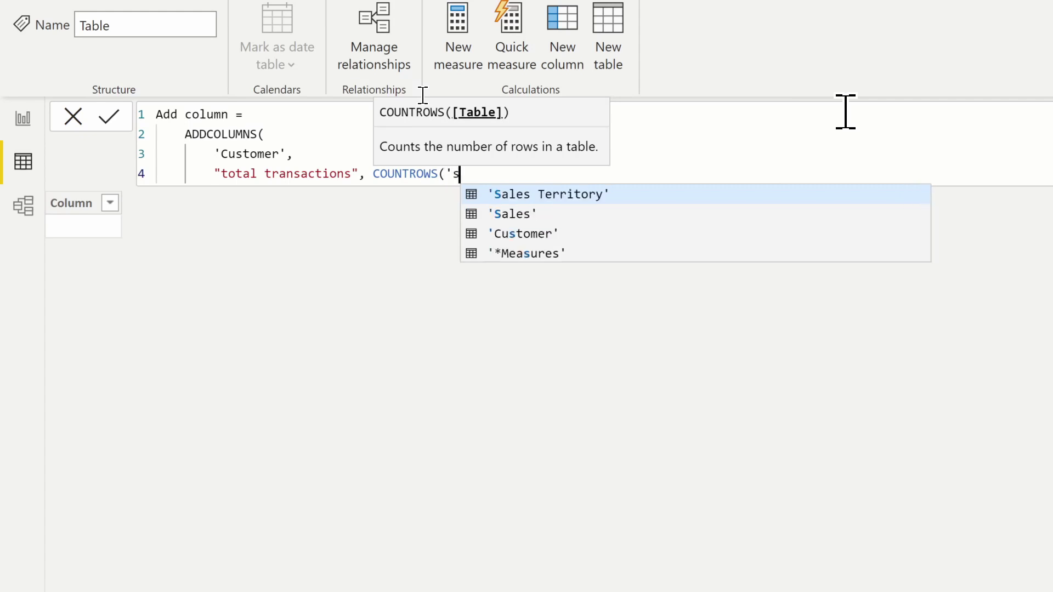
key("Down")
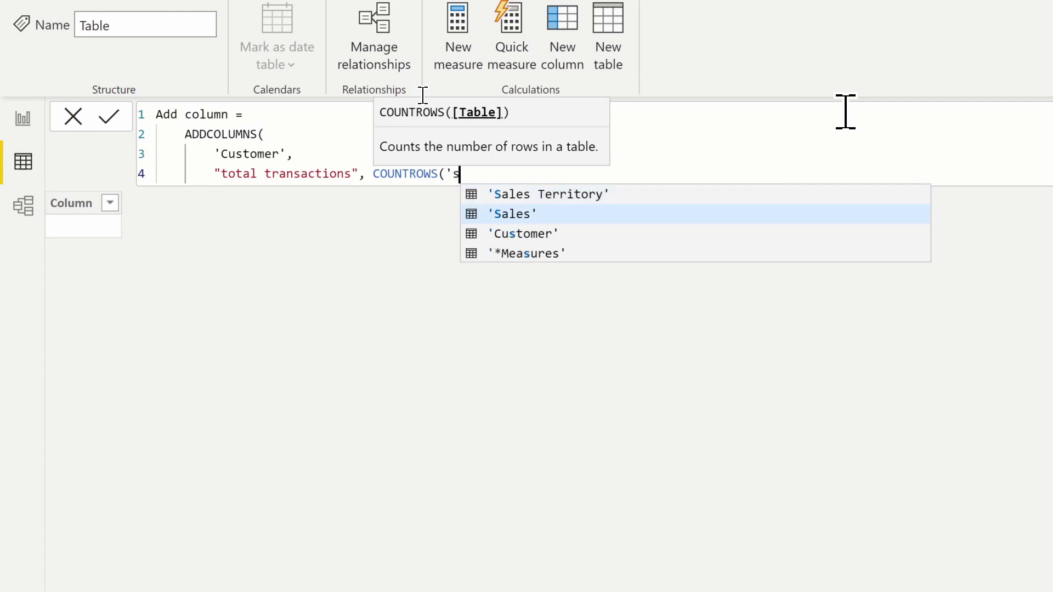
key("Tab")
type("))")
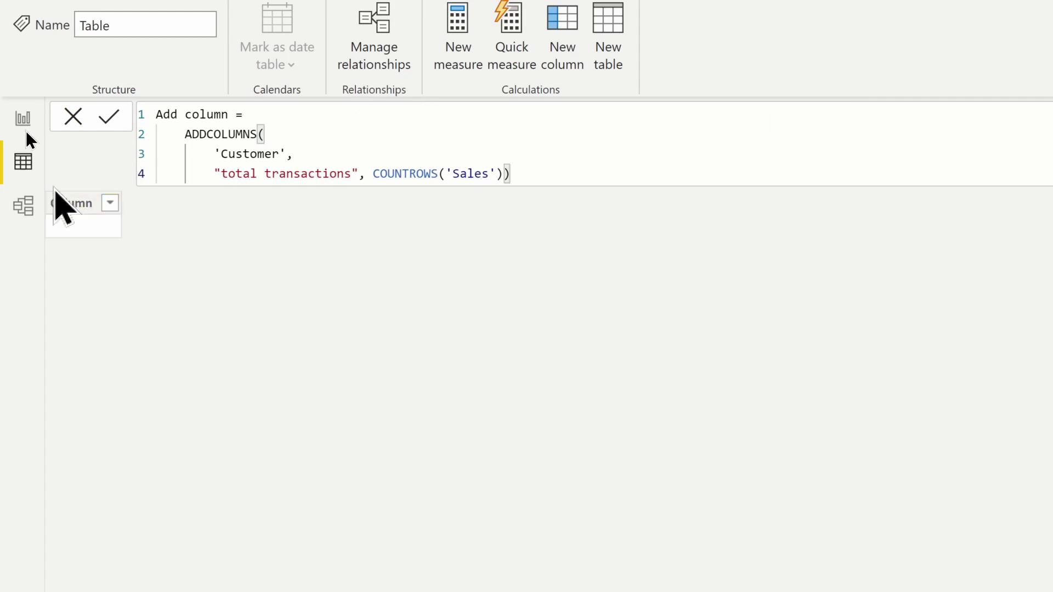
Commit the formula and scroll to total transactions, which shows 60398 on all 18,489 rows
left_click(114, 122)
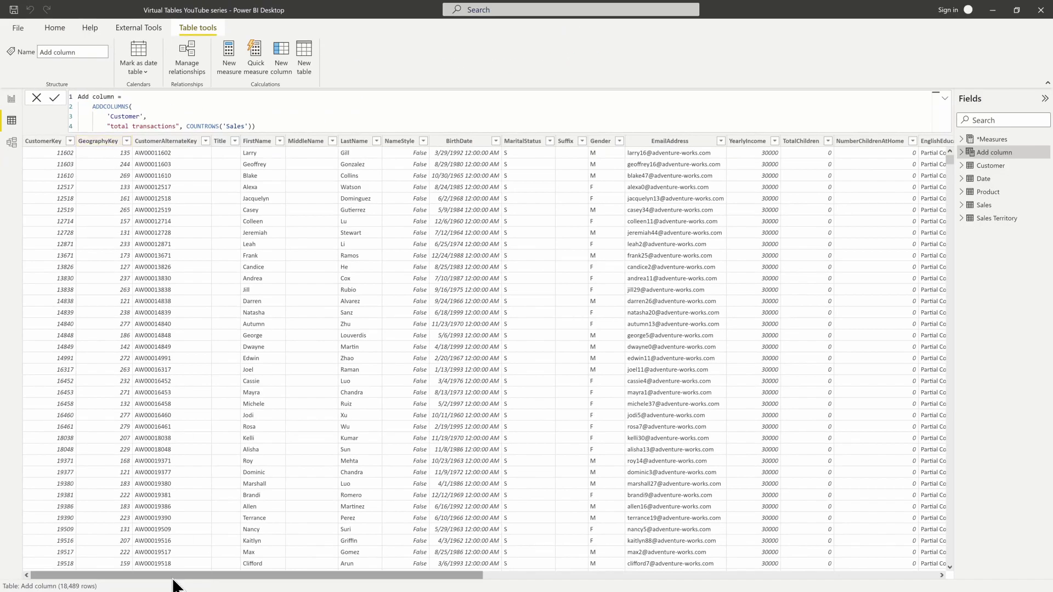
left_click_drag(176, 576, 754, 577)
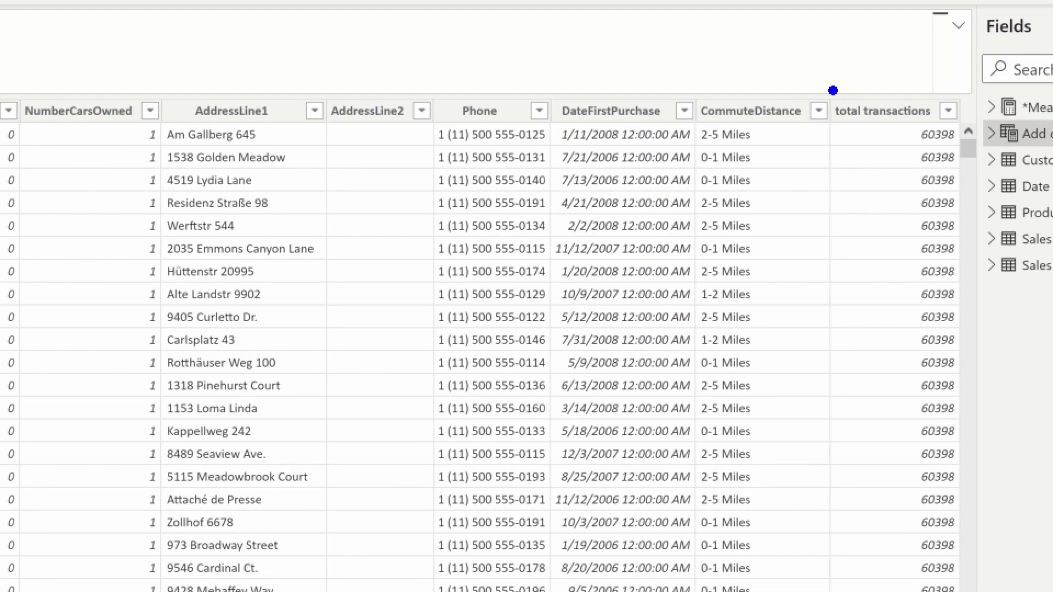
left_click_drag(880, 130, 946, 267)
left_click_drag(961, 359, 966, 380)
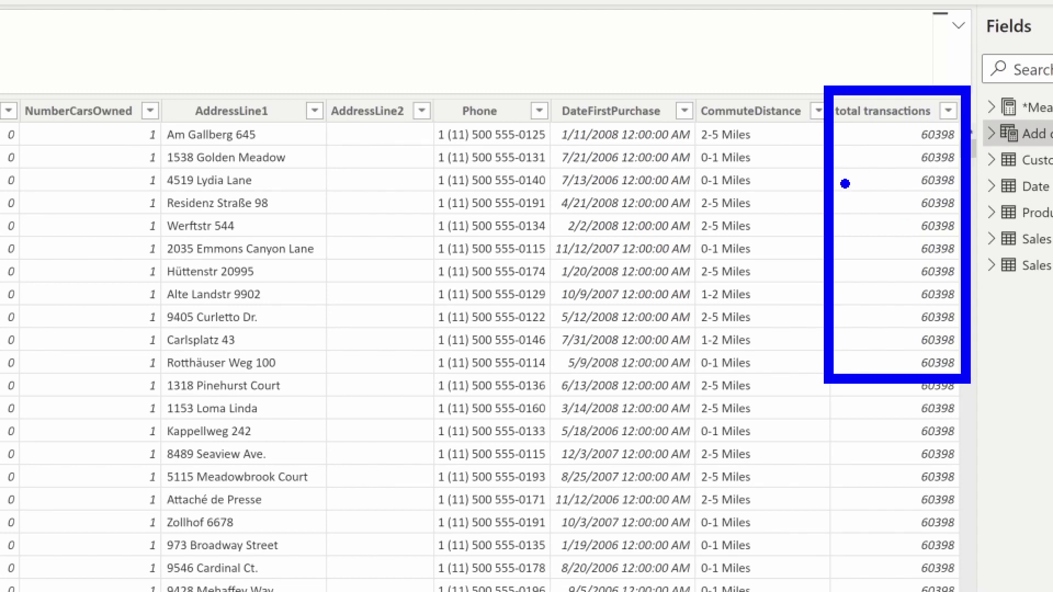
left_click_drag(862, 196, 765, 282)
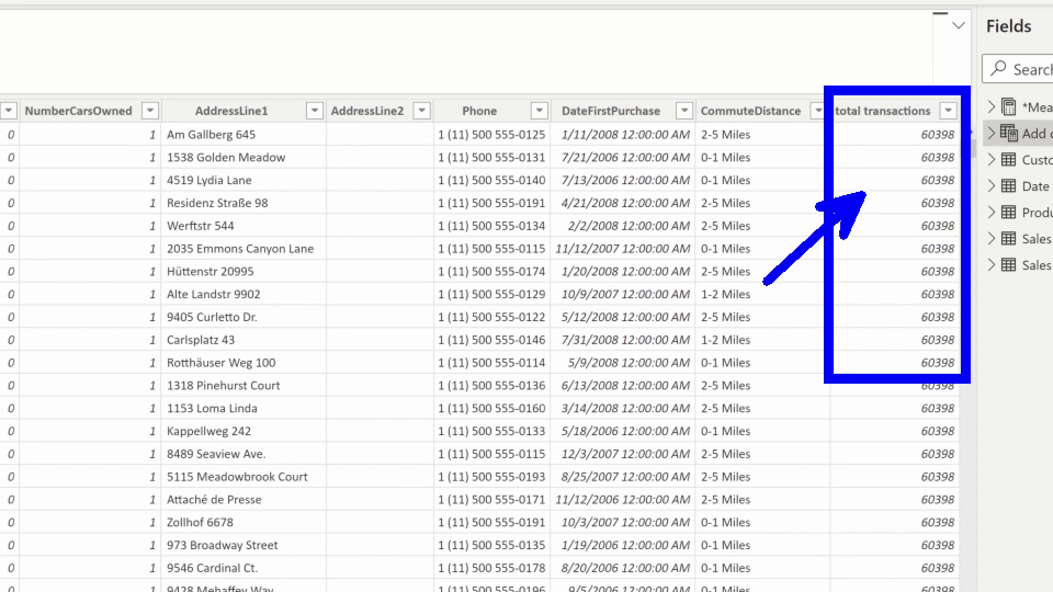
key("Escape")
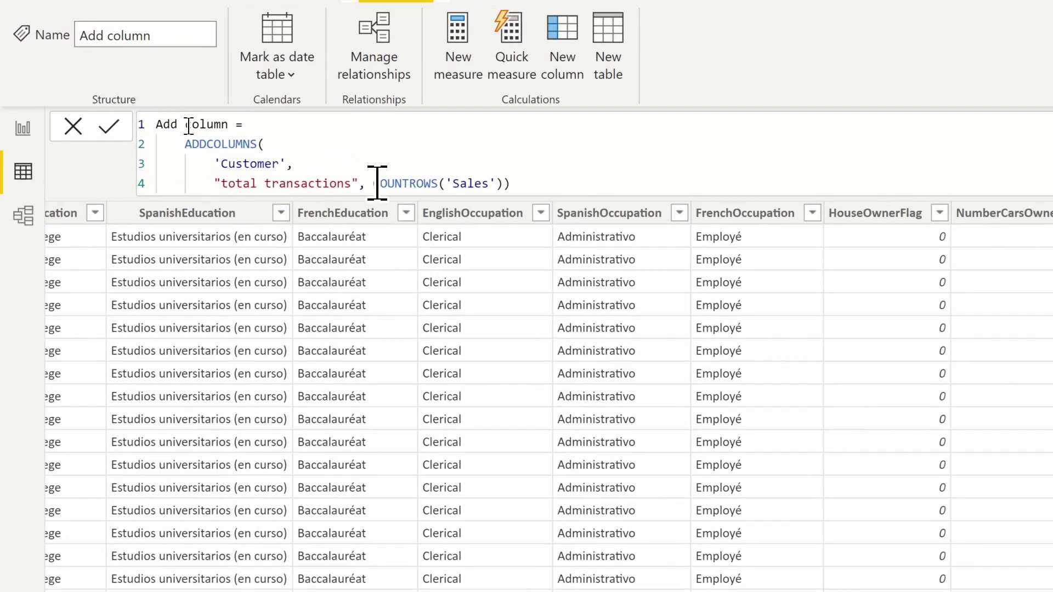
Wrap COUNTROWS('Sales') in CALCULATE and commit the revised formula
left_click(373, 183)
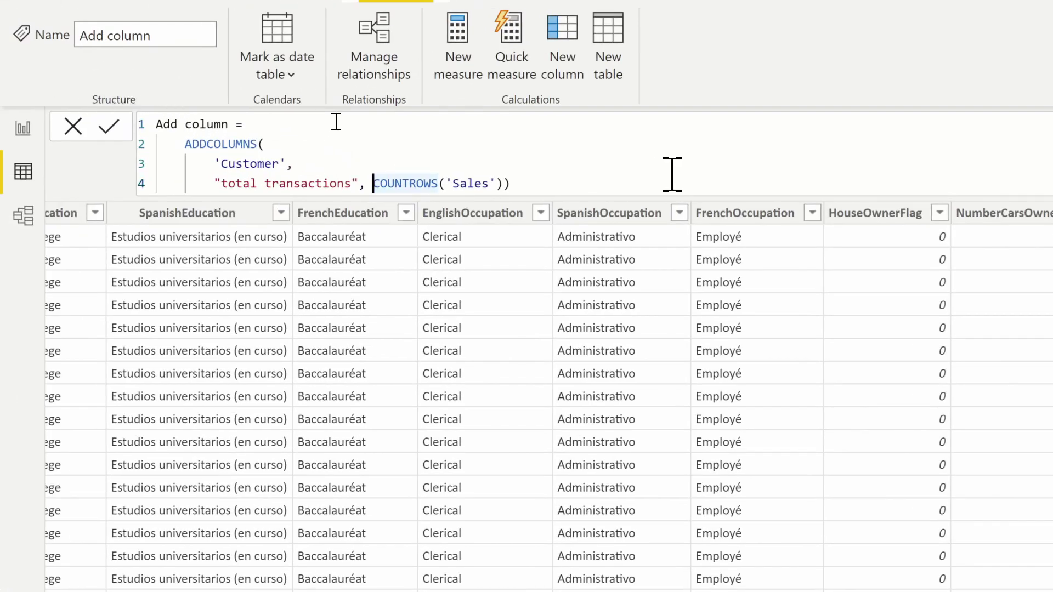
type("Calculat")
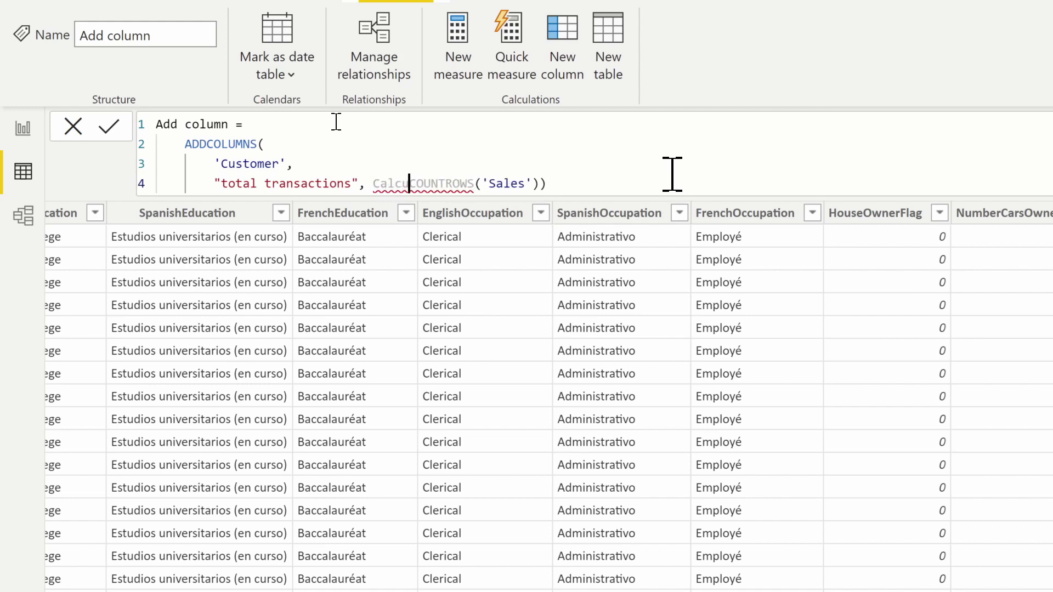
type("e(")
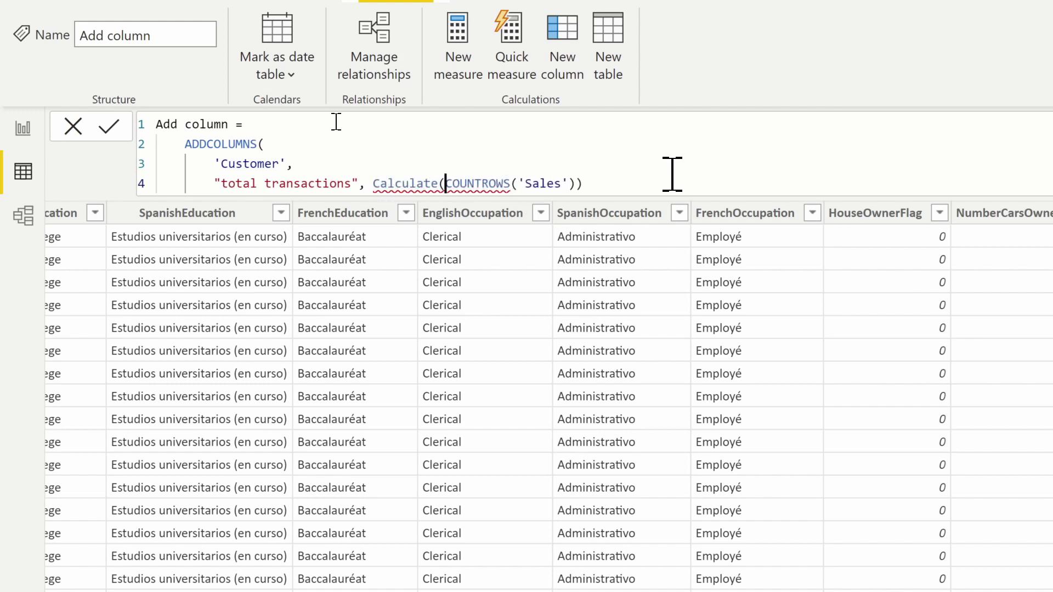
left_click(628, 188)
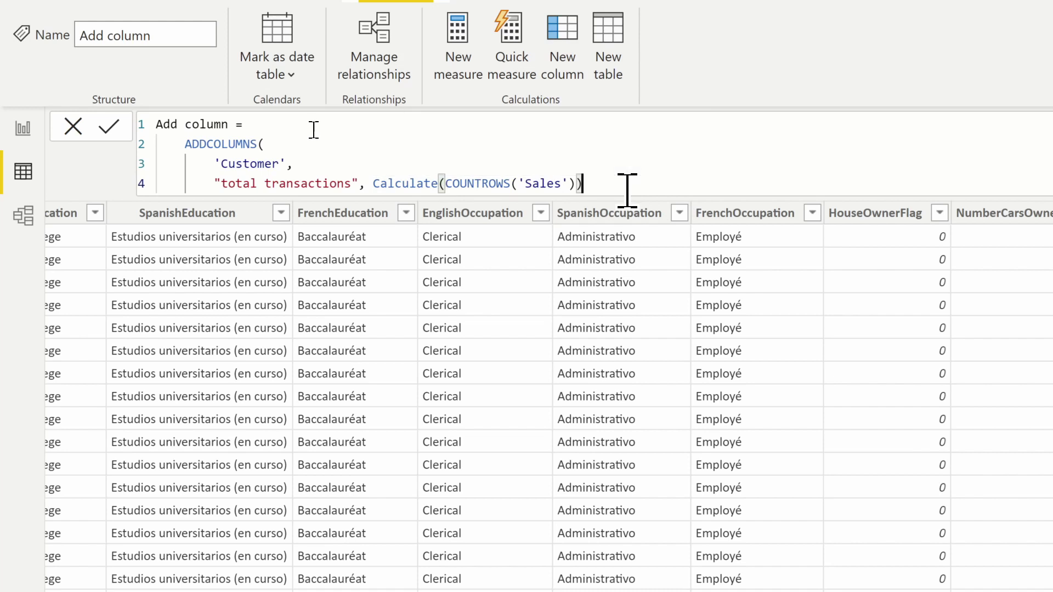
type(")")
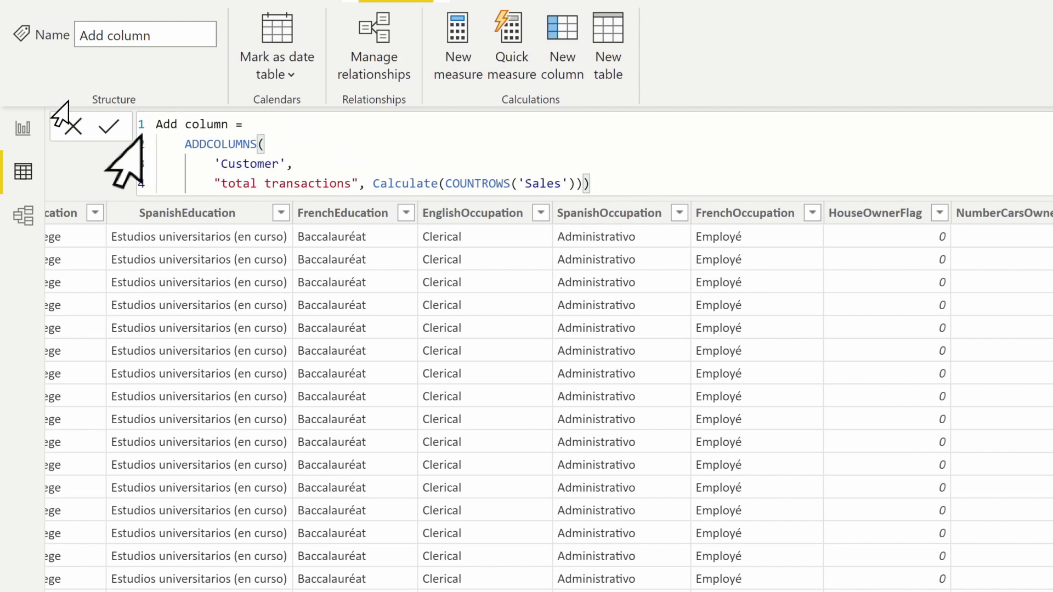
left_click(110, 128)
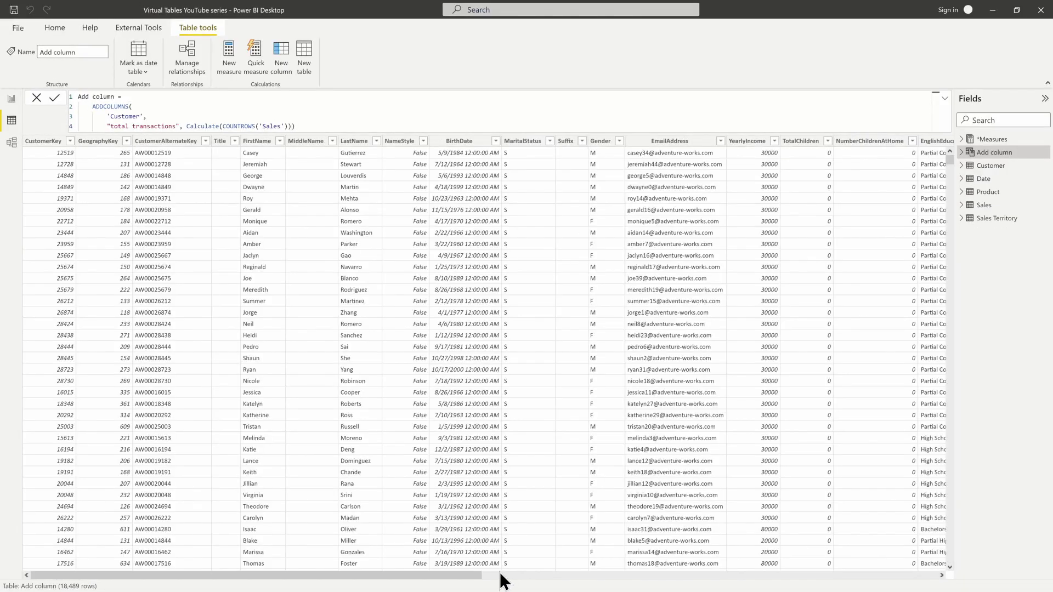
Check the total transactions column's distinct values in its filter list without filtering
left_click_drag(471, 576, 949, 584)
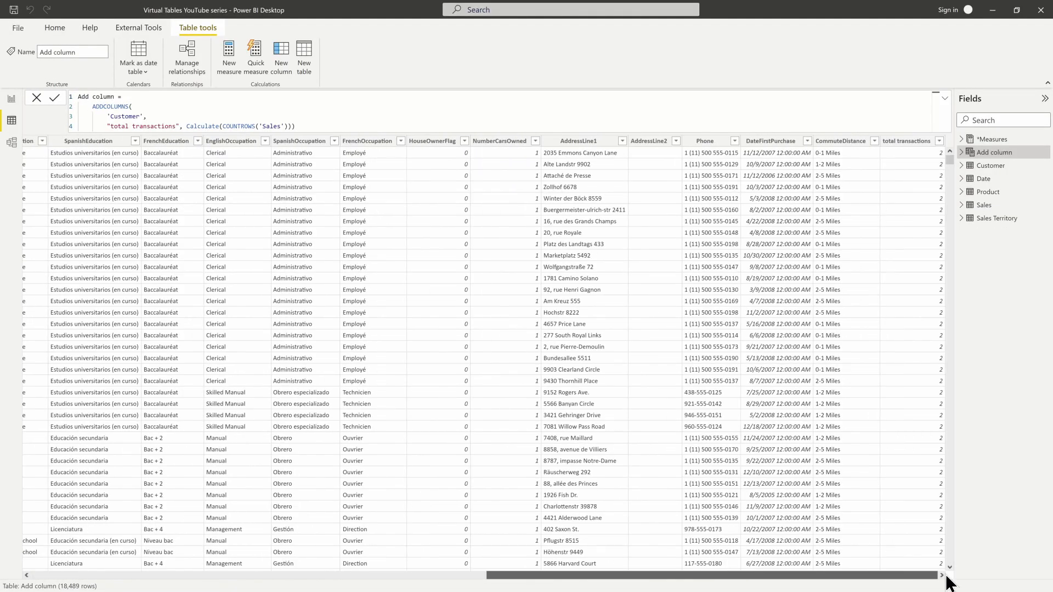
left_click(927, 141)
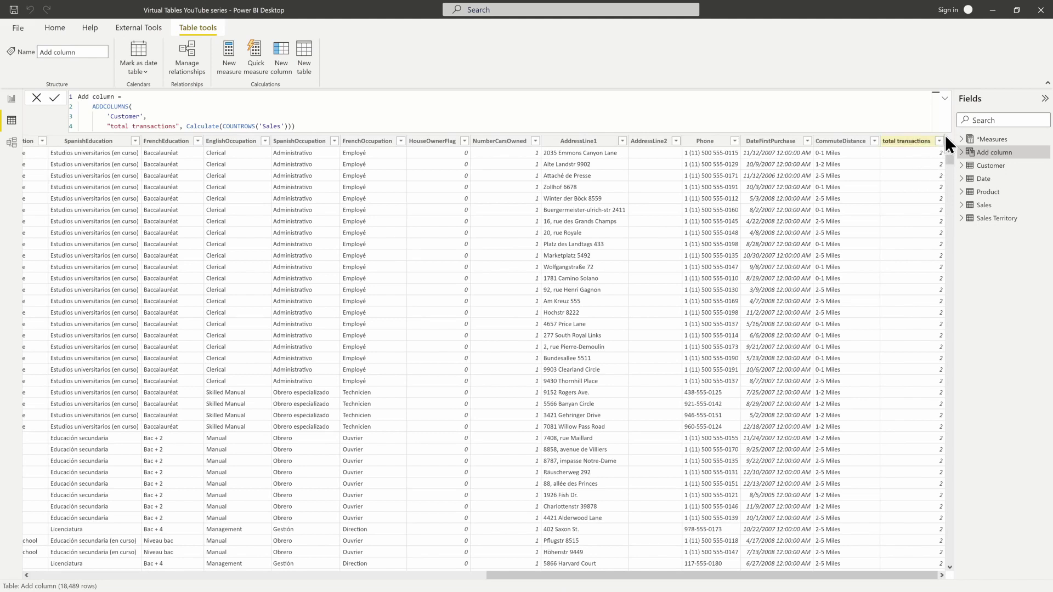
left_click(933, 141)
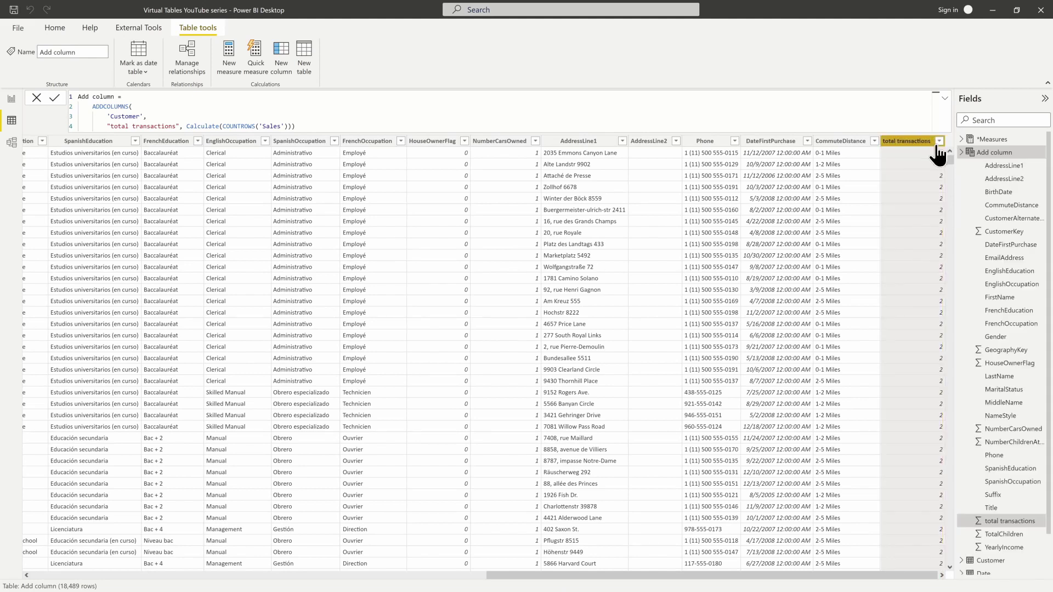
left_click(940, 141)
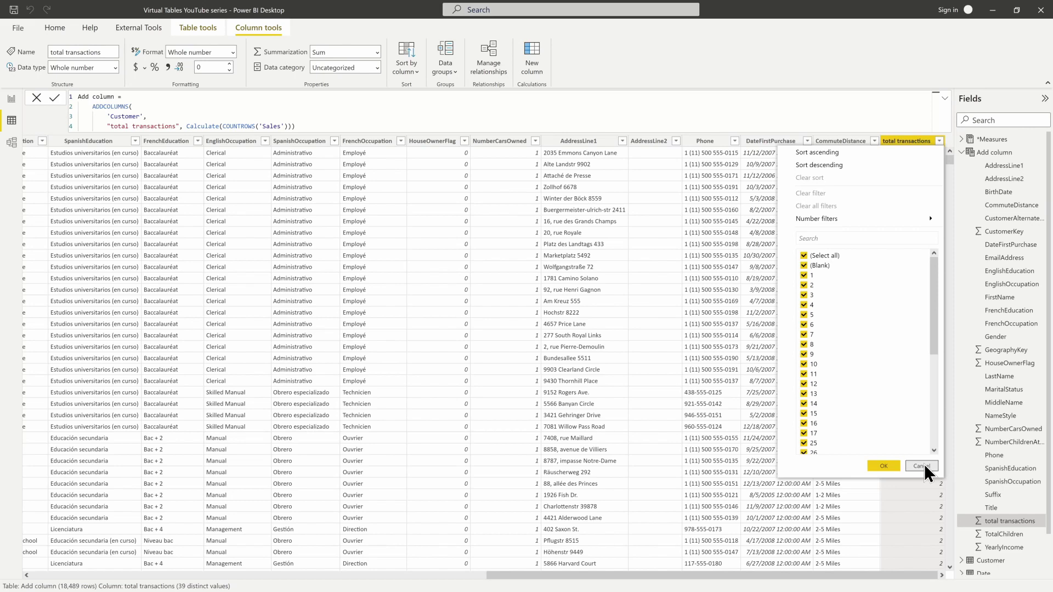
left_click(922, 466)
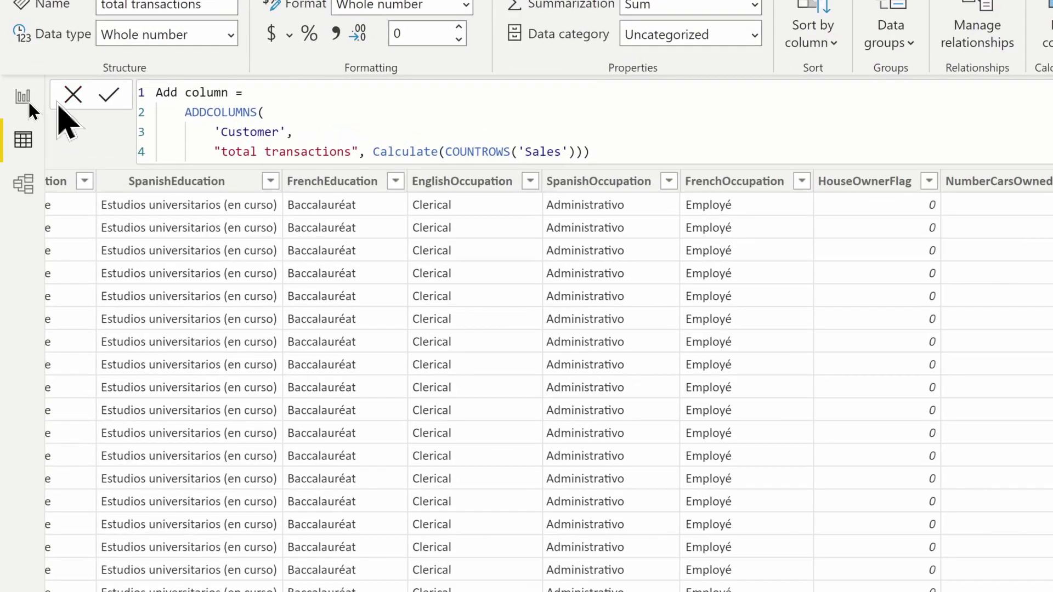
Delete the final closing ADDCOLUMNS parenthesis at the end of formula line 4
left_click(597, 149)
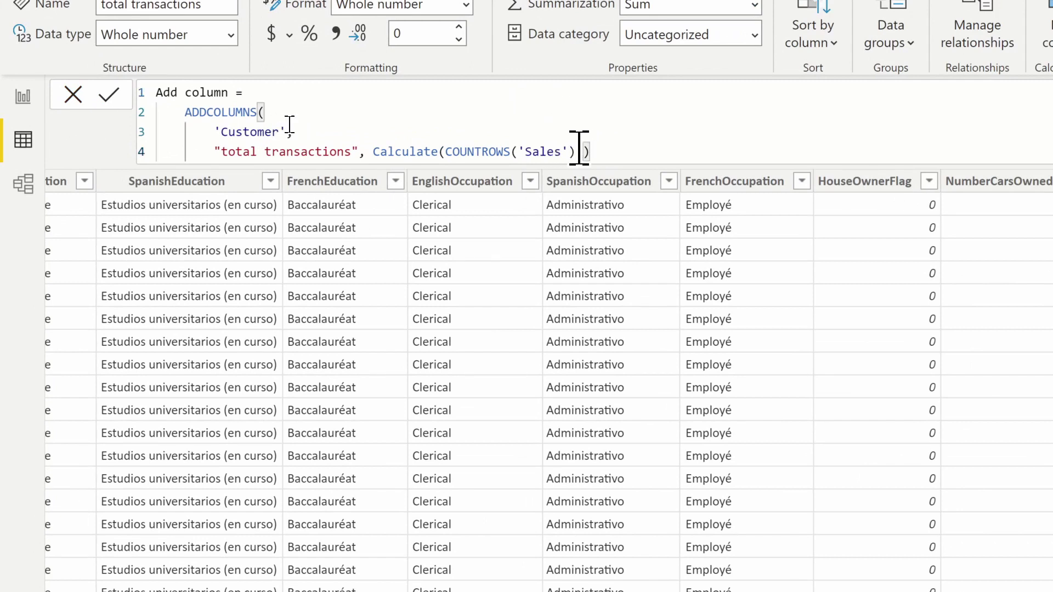
left_click(582, 150)
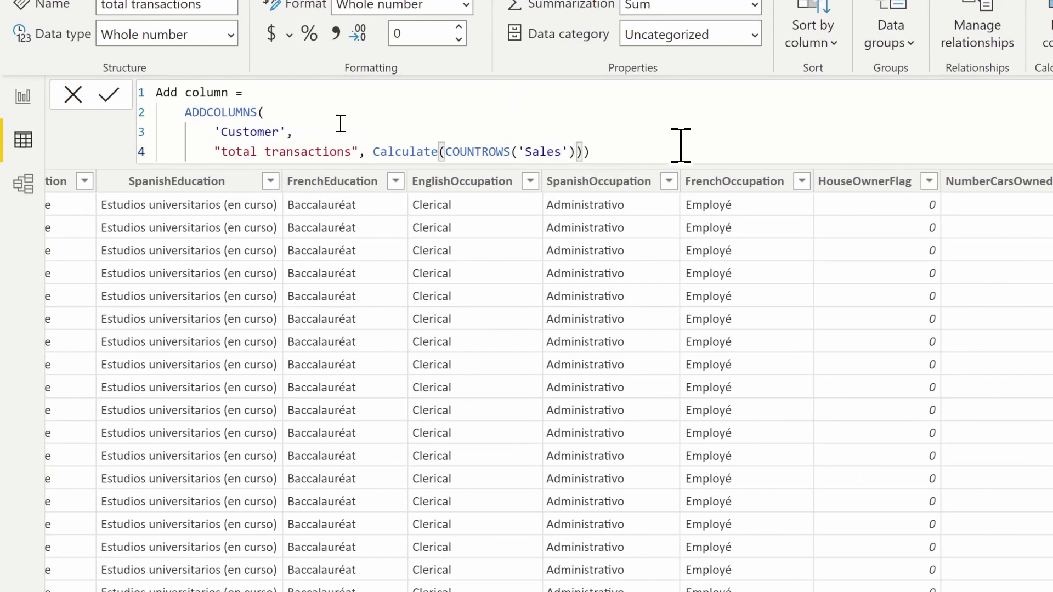
key("Right")
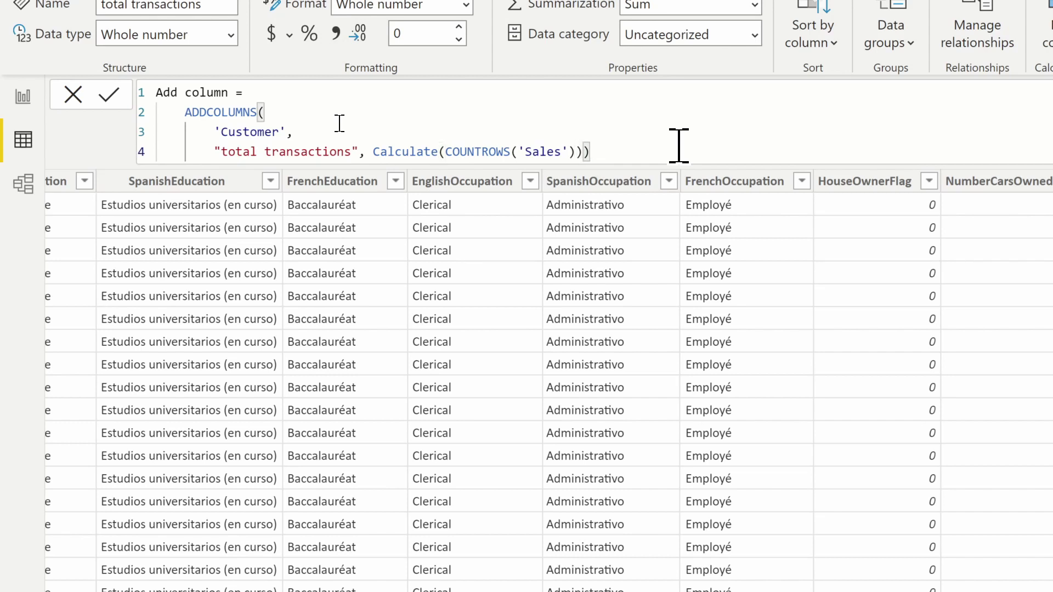
key("BackSpace")
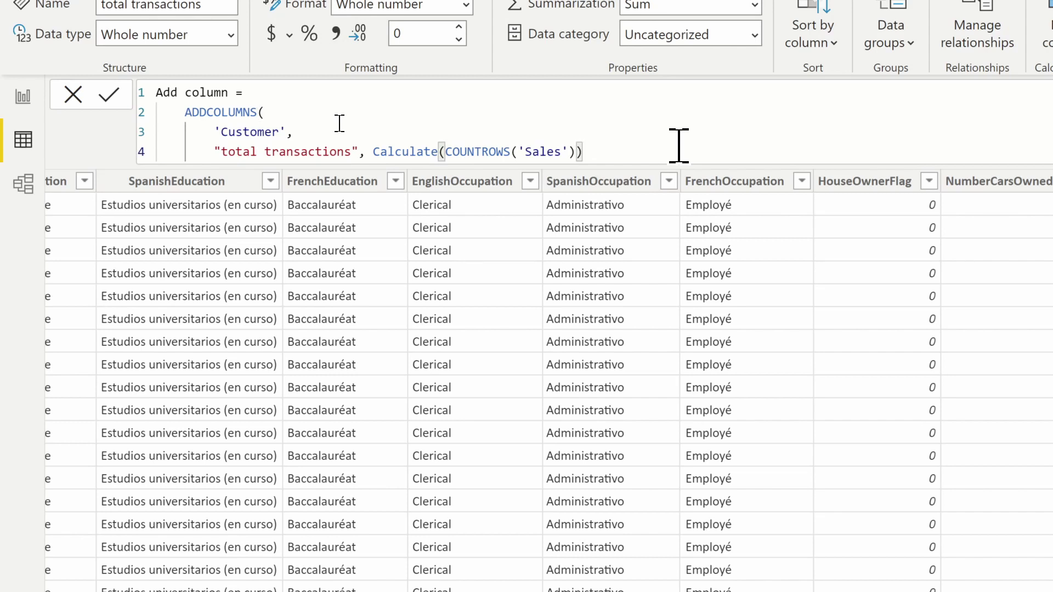
Add a "Forecast Transactions" column defined as CALCULATE(COUNTROWS('Sales'))+10 on a new line
type(",")
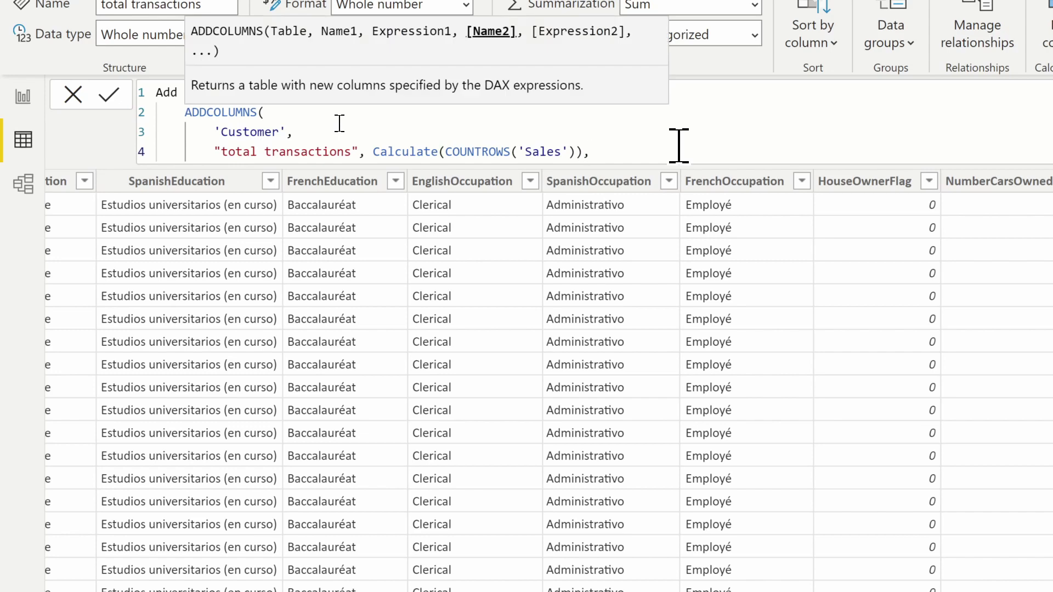
key("Return")
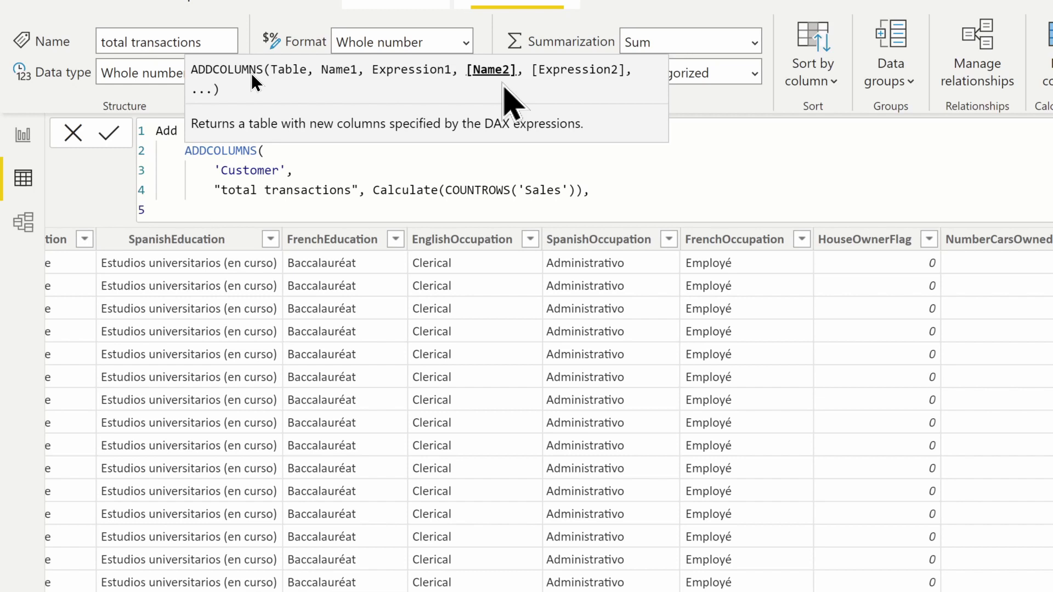
type("\"Forecast Transactions")
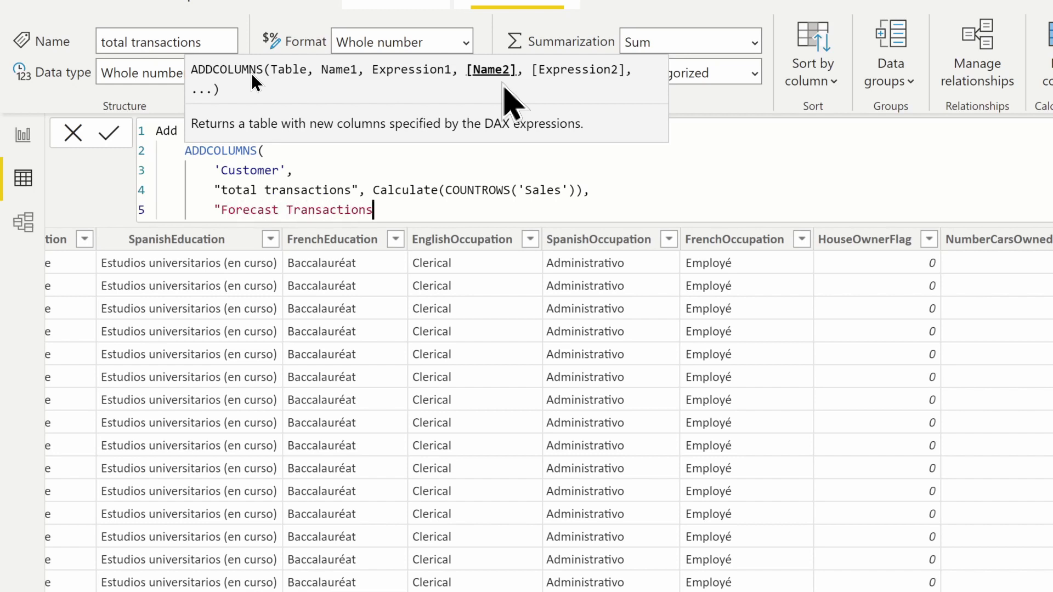
type("\",")
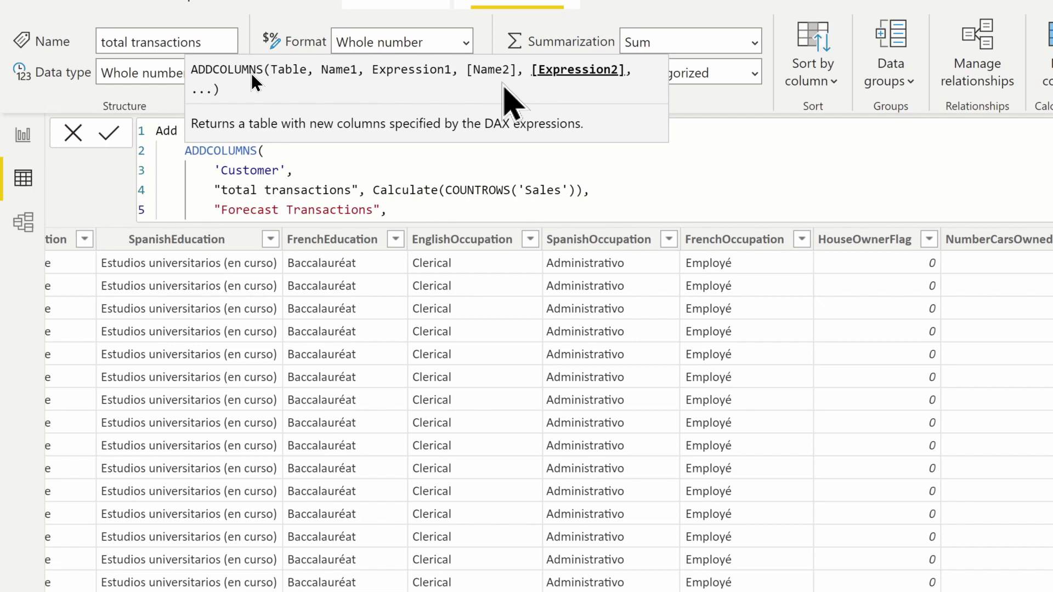
type("C")
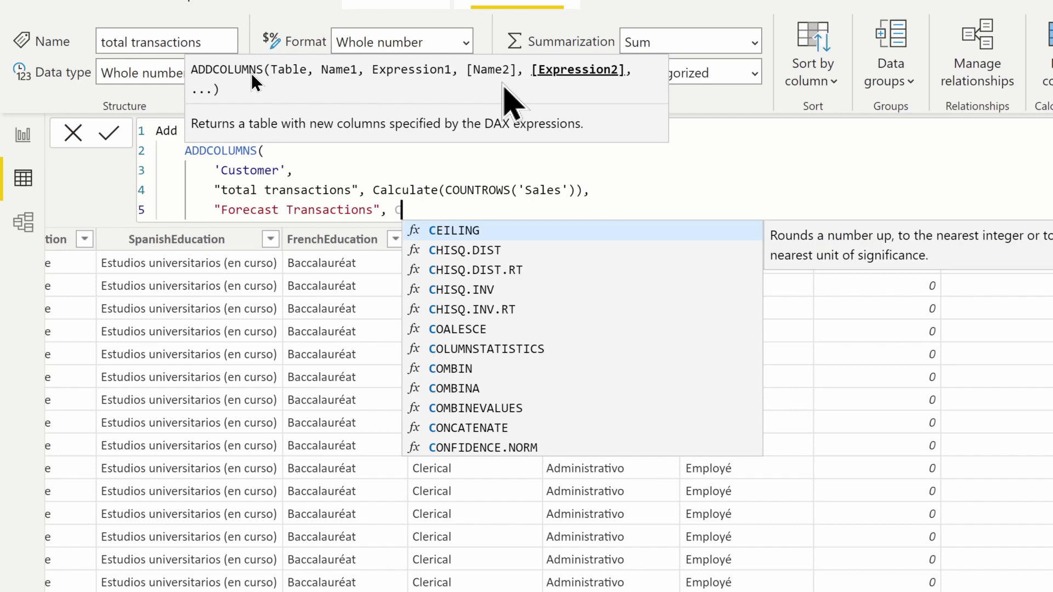
type("a")
key("Tab")
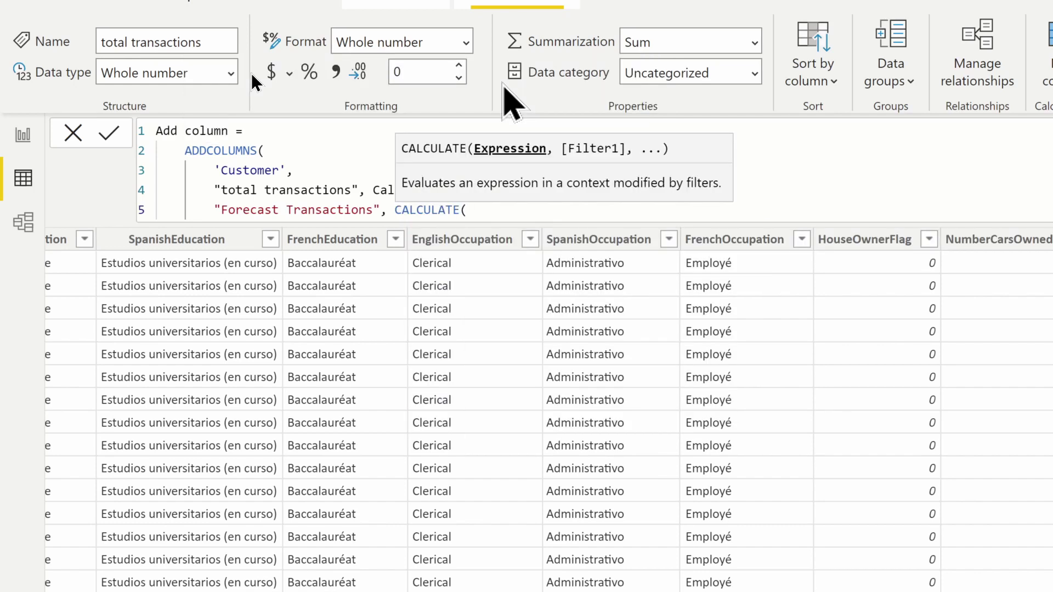
type("coun")
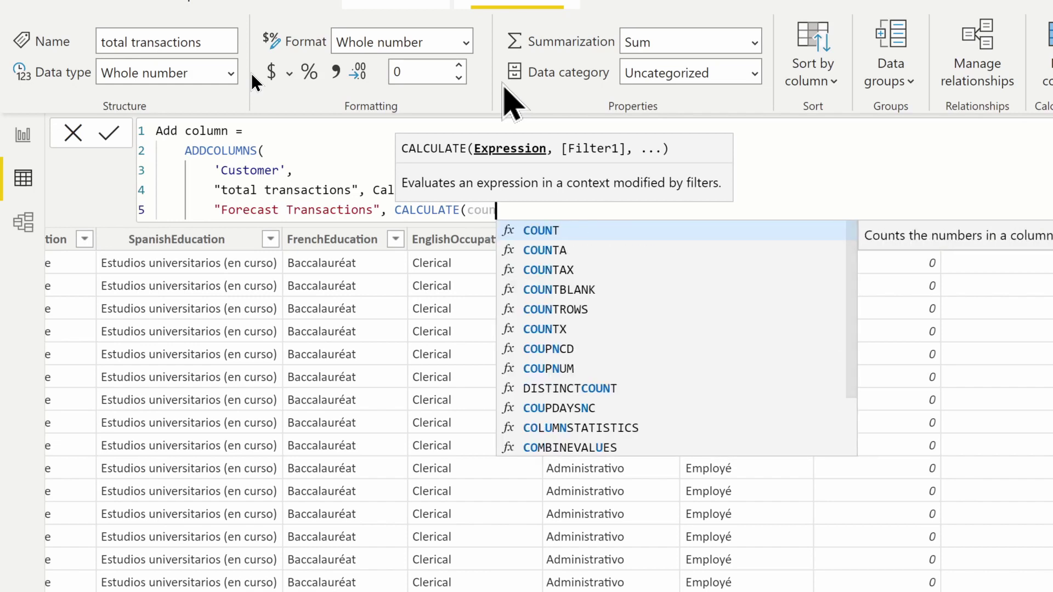
type("tr")
key("Tab")
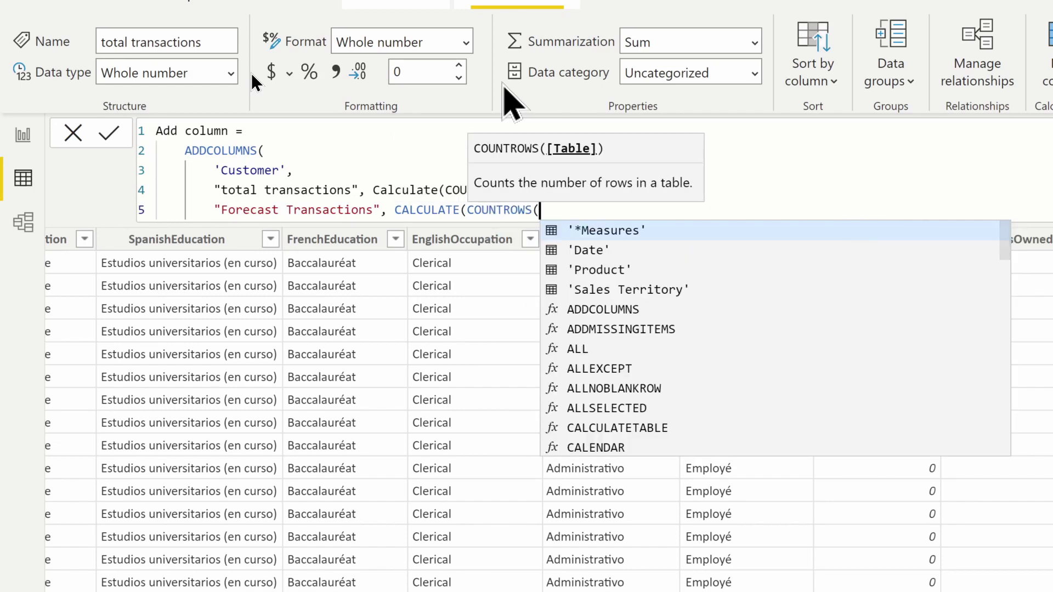
type("'s")
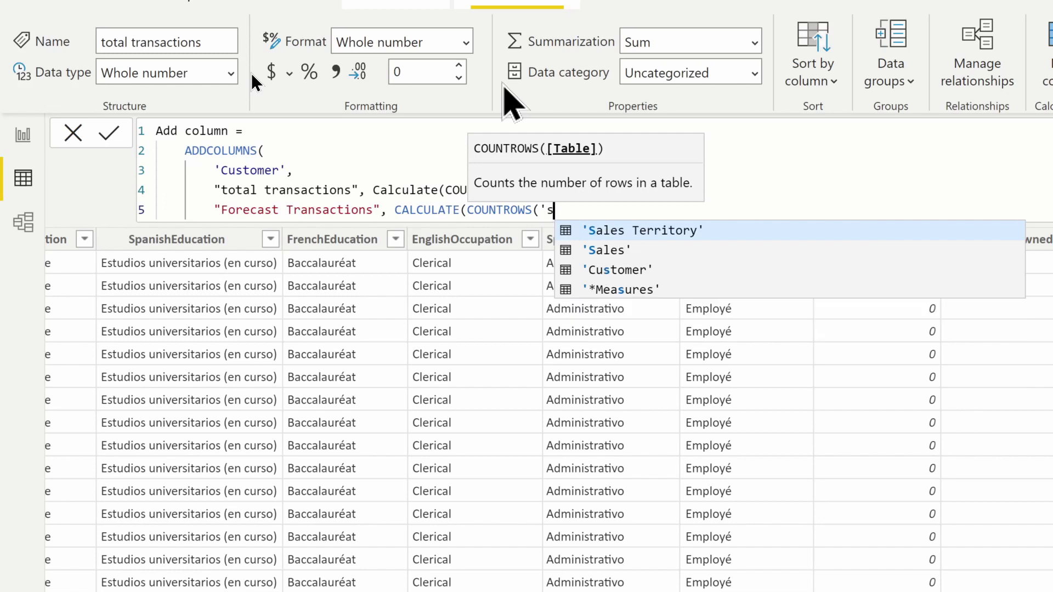
key("Down")
key("Tab")
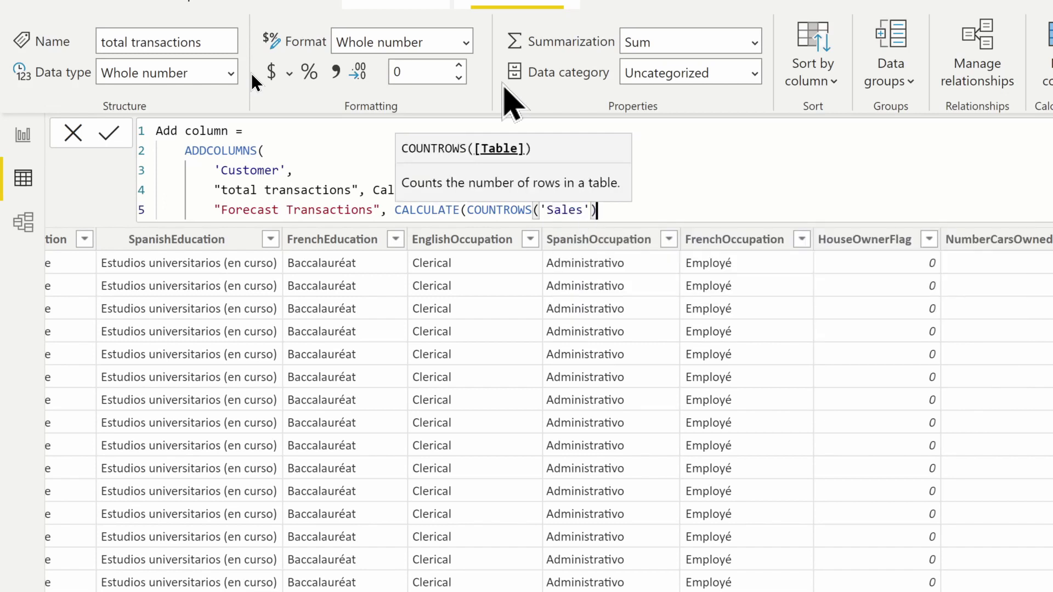
type("))")
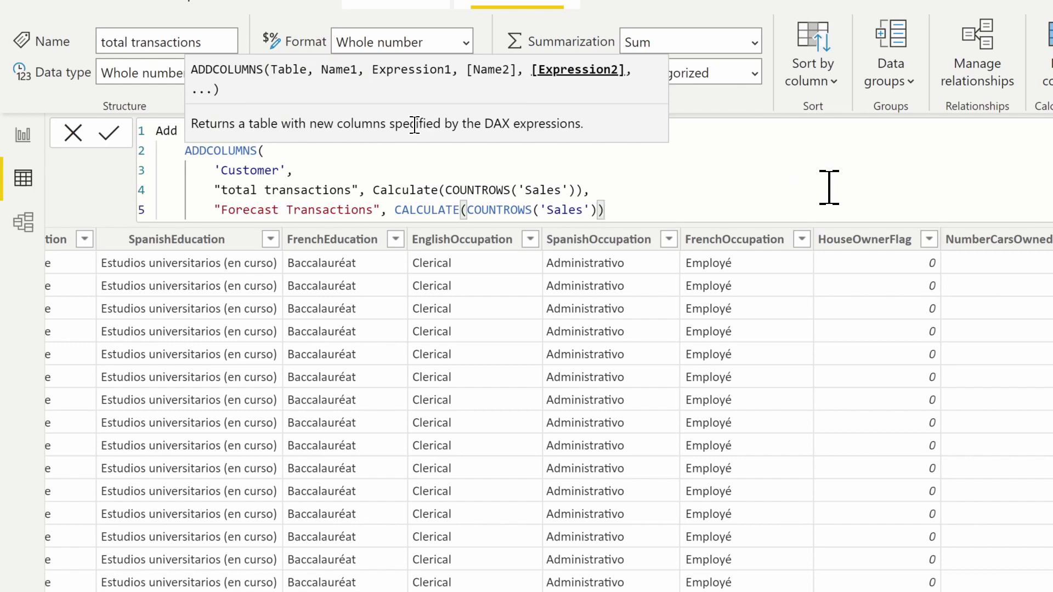
type("+10)")
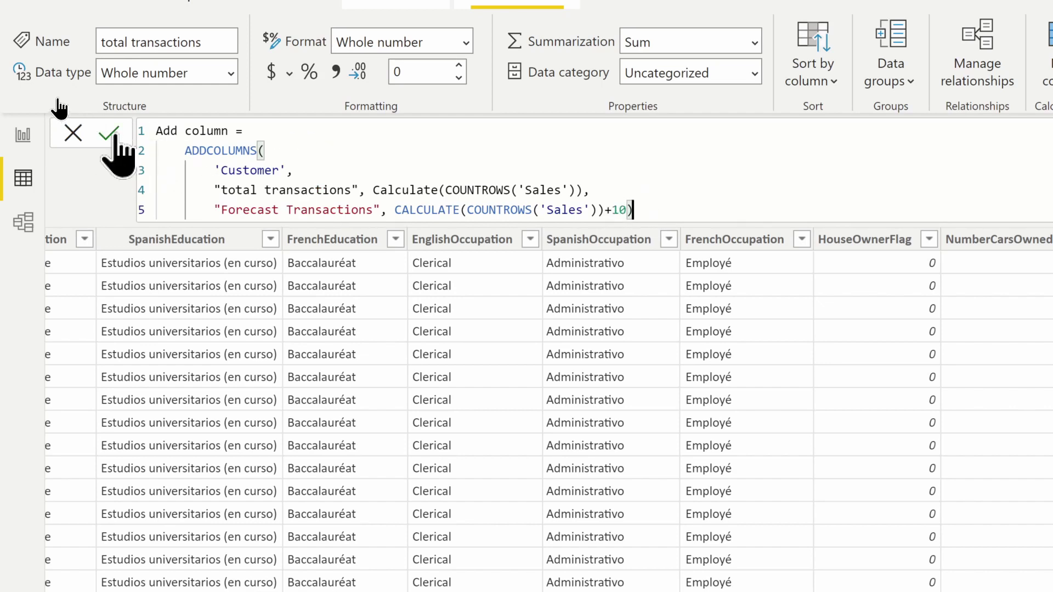
Commit the formula and view Forecast Transactions, 10 above total transactions on each row
left_click(112, 135)
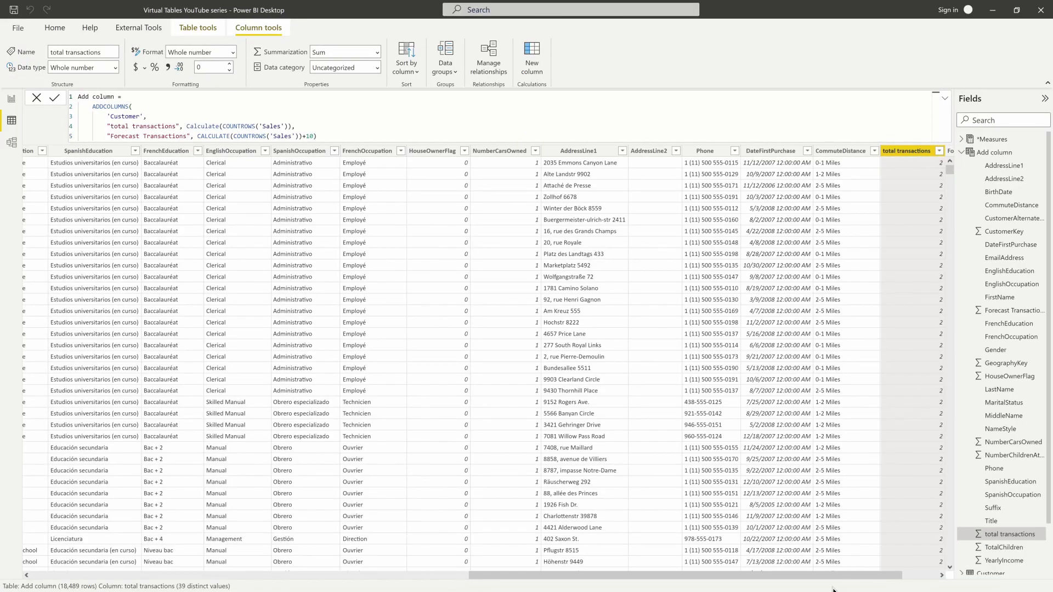
left_click_drag(861, 576, 939, 576)
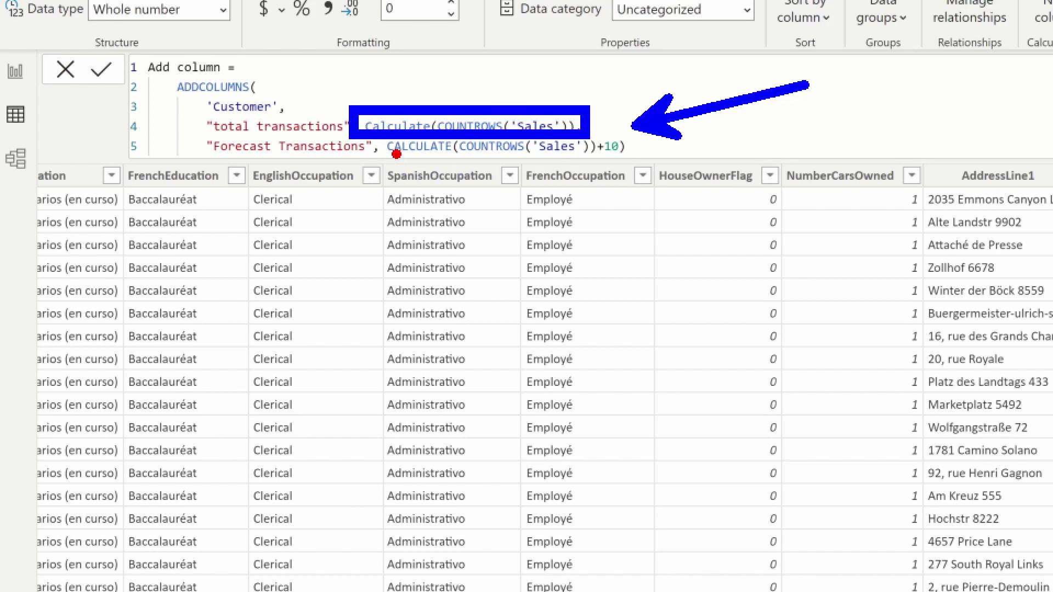
Select text across the ADDCOLUMNS formula lines in the formula bar
left_click_drag(386, 160, 537, 161)
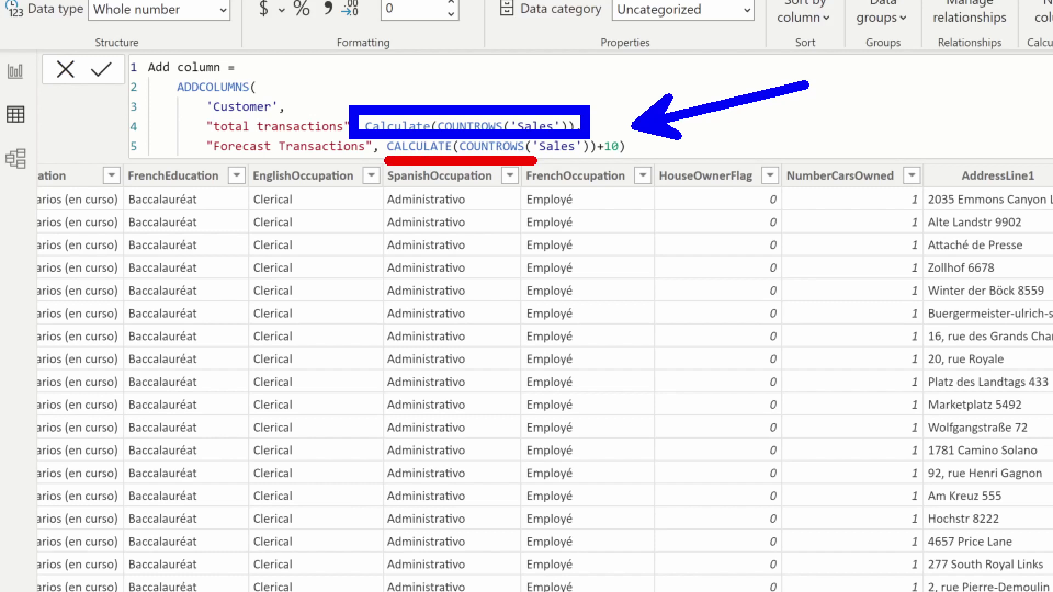
key("Escape")
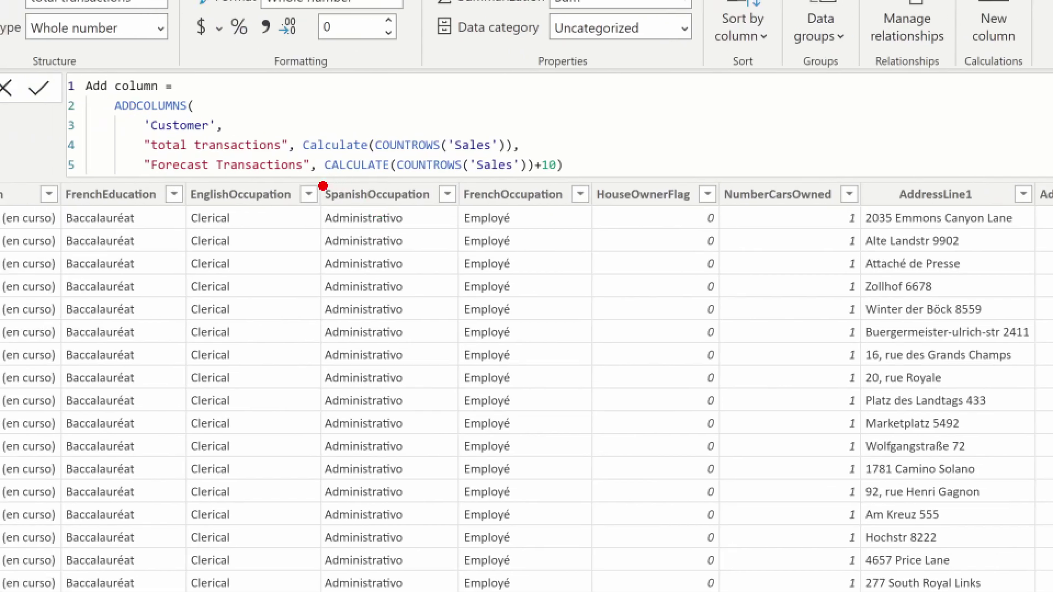
mouse_move(318, 186)
left_mouse_down()
mouse_move(487, 189)
mouse_move(518, 186)
left_mouse_up()
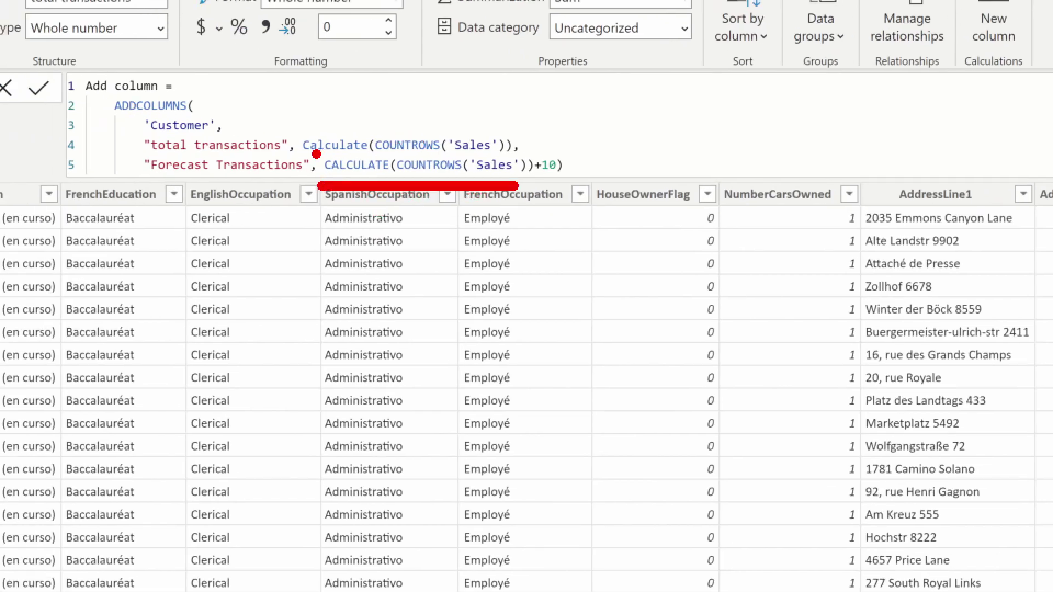
mouse_move(306, 154)
left_mouse_down()
mouse_move(441, 169)
mouse_move(508, 158)
left_mouse_up()
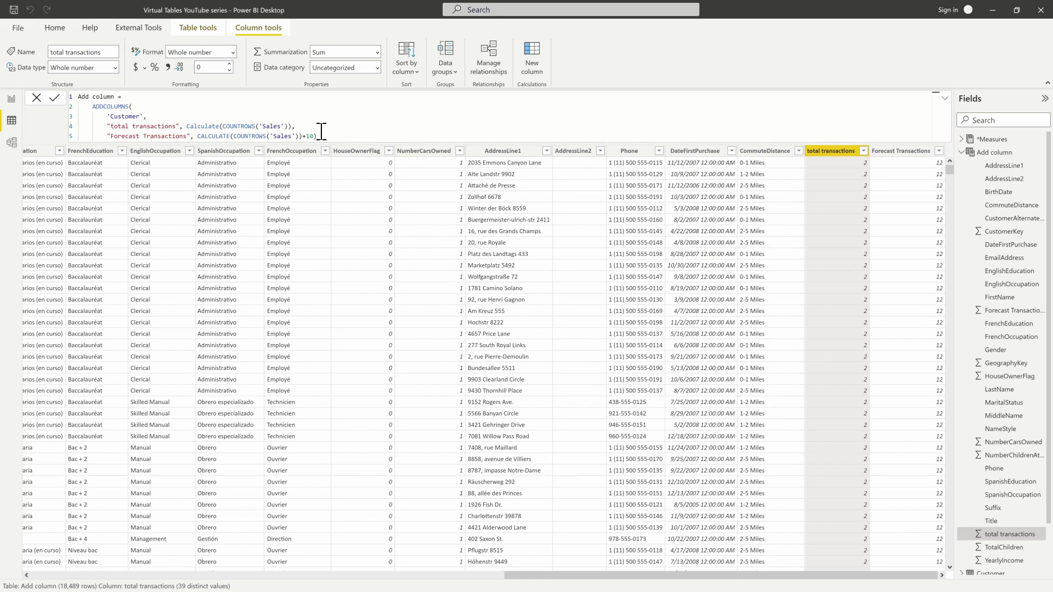
Comment out the old ADDCOLUMNS formula lines
left_click_drag(318, 136, 85, 106)
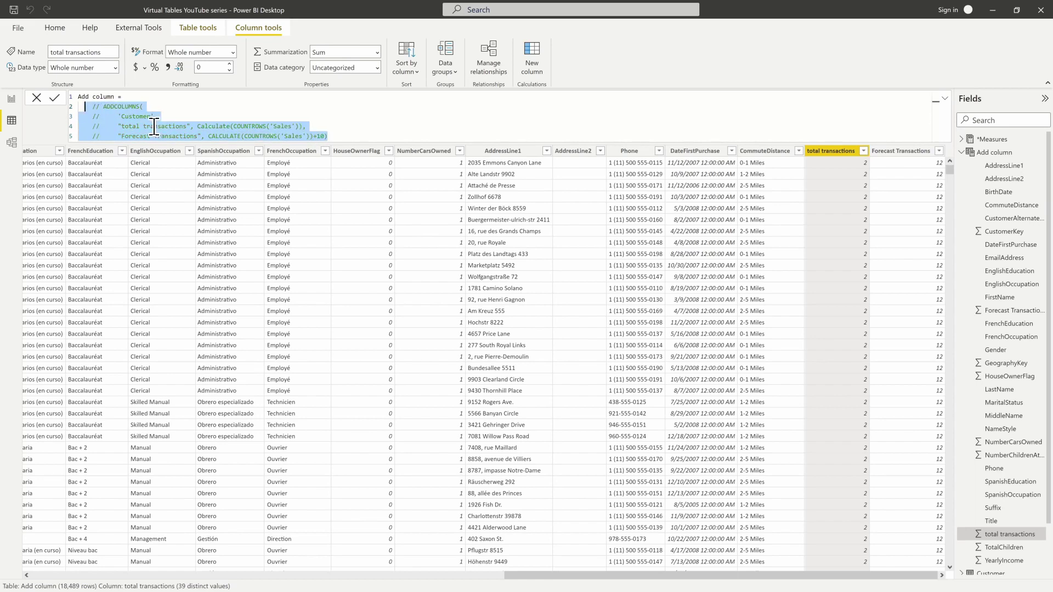
key("ctrl+slash")
left_click(340, 136)
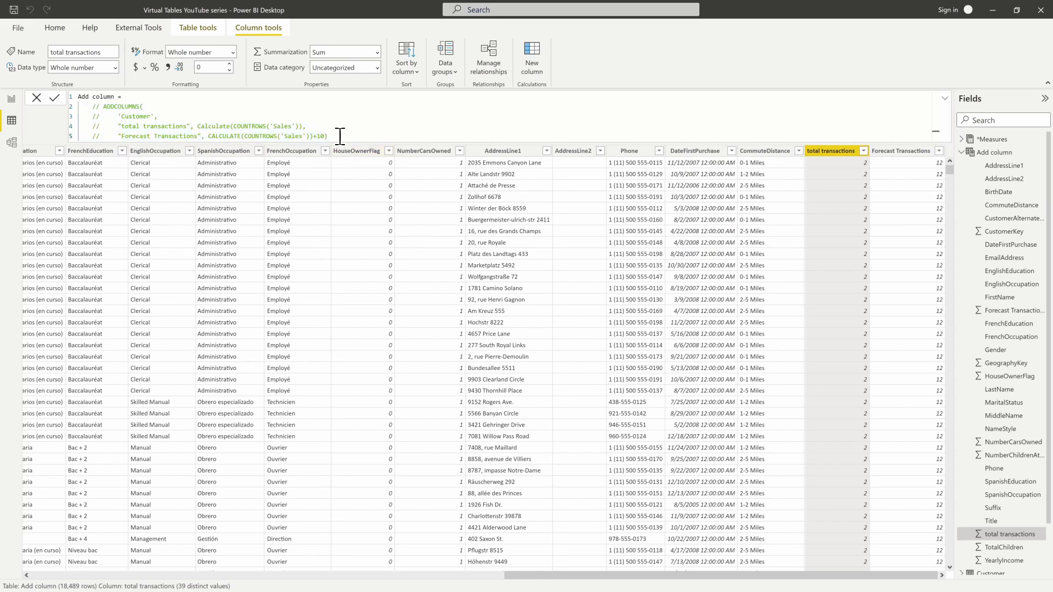
Define var custtable = VALUES('Customer') on a new line below the commented code
key("shift+Return")
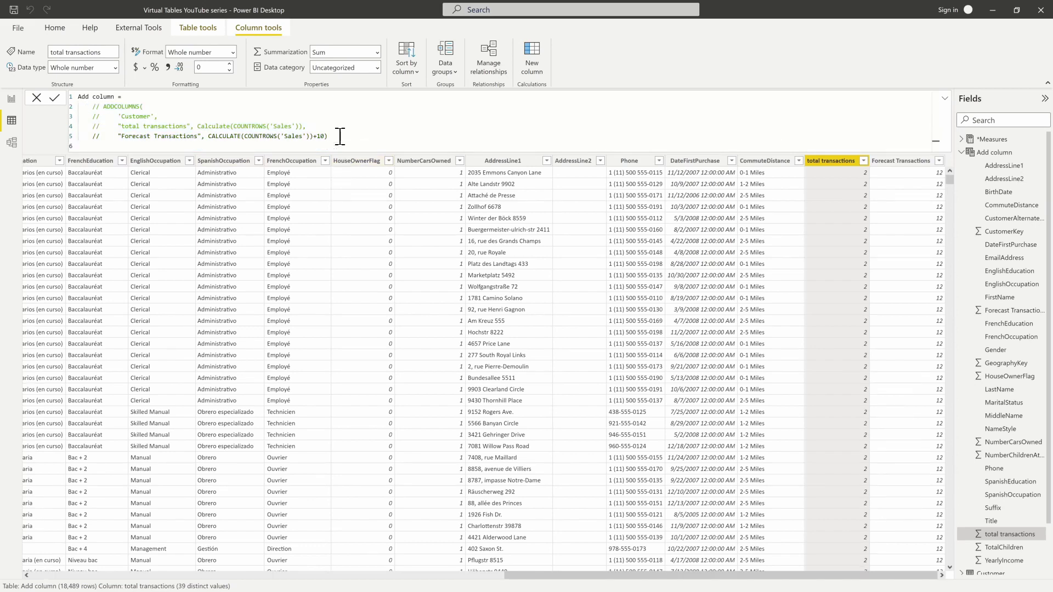
key("shift+Return")
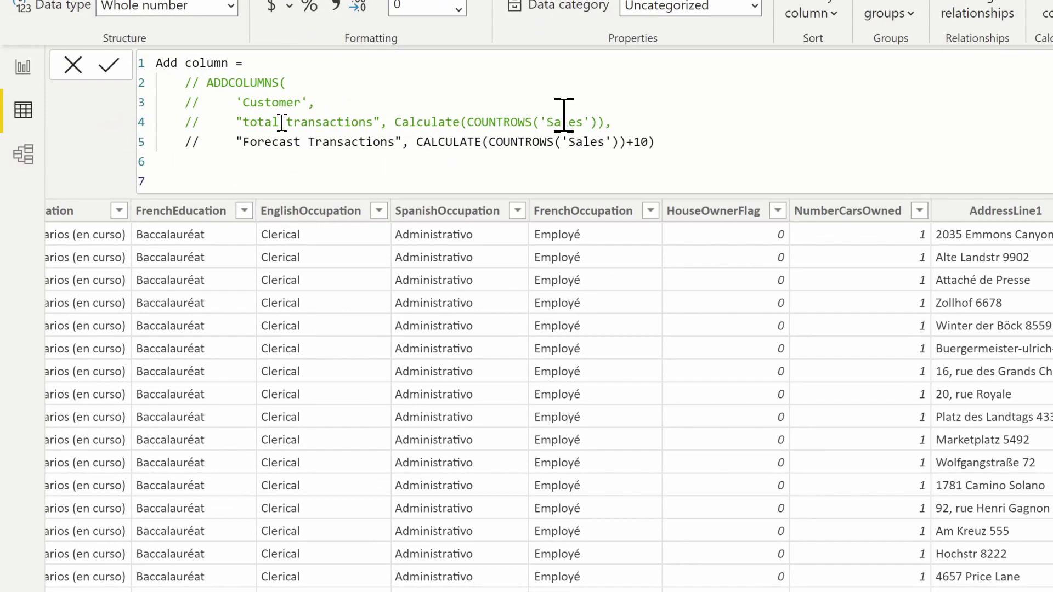
type("var cu")
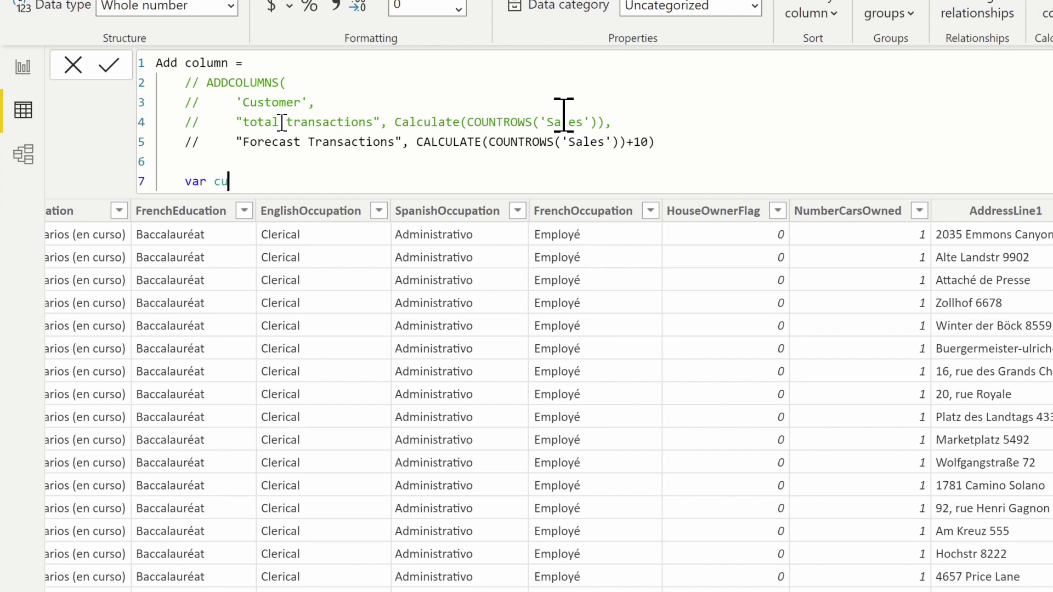
type("sttable = val")
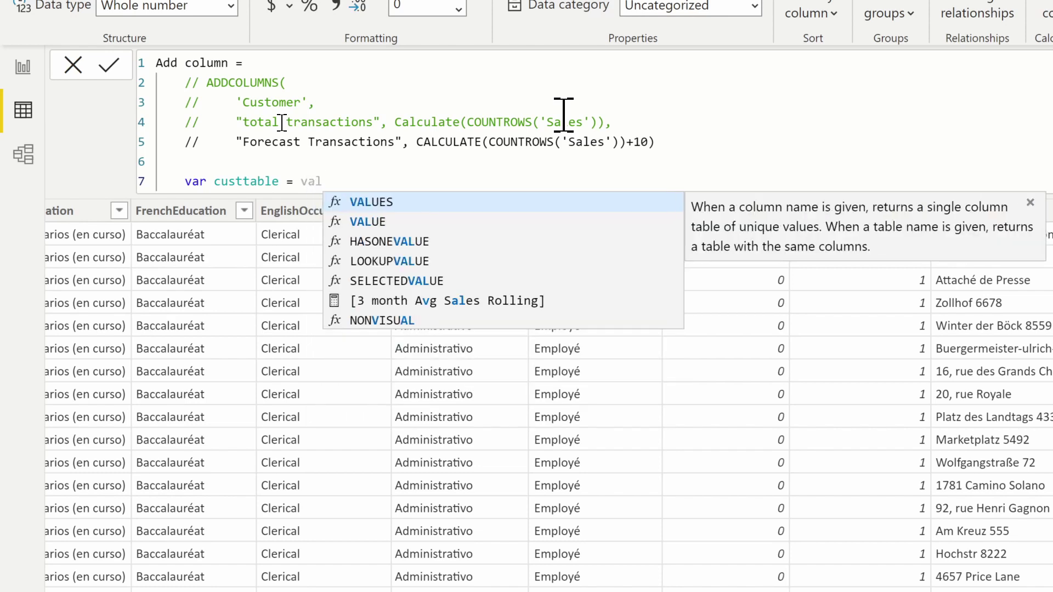
key("Tab")
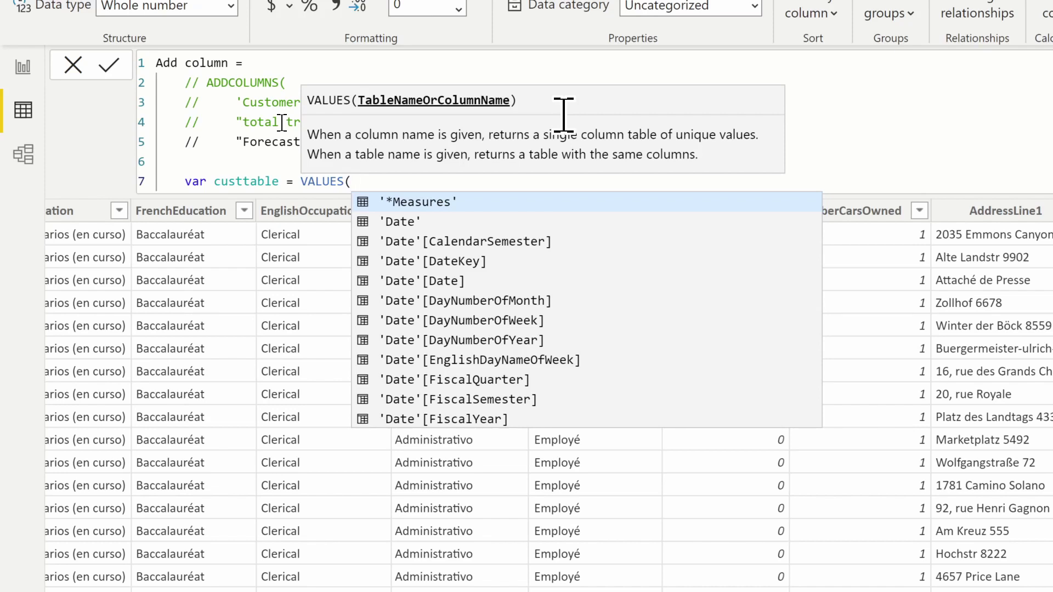
type("'c")
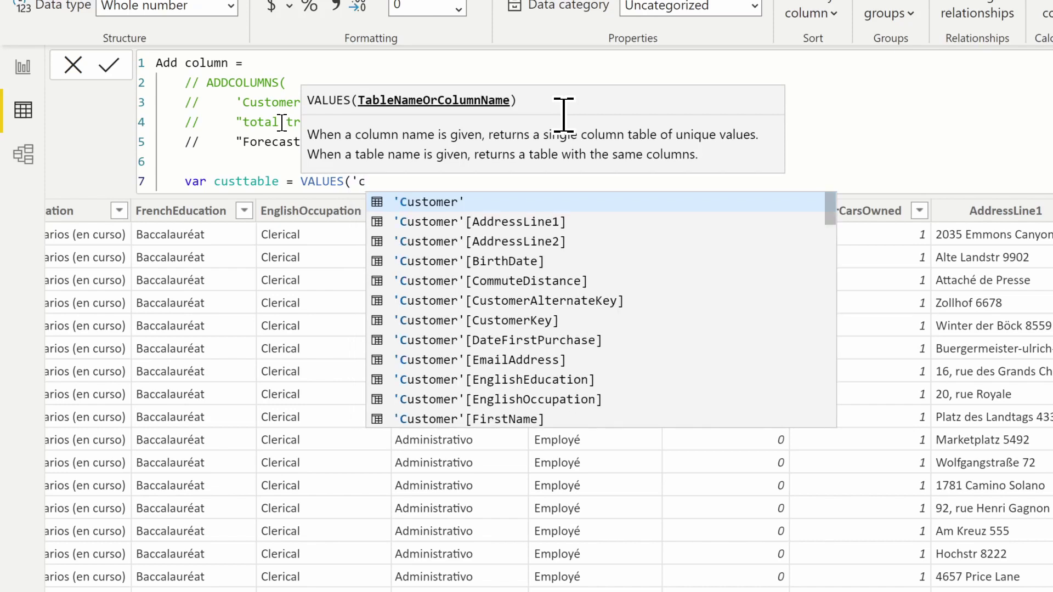
key("Tab")
type(")")
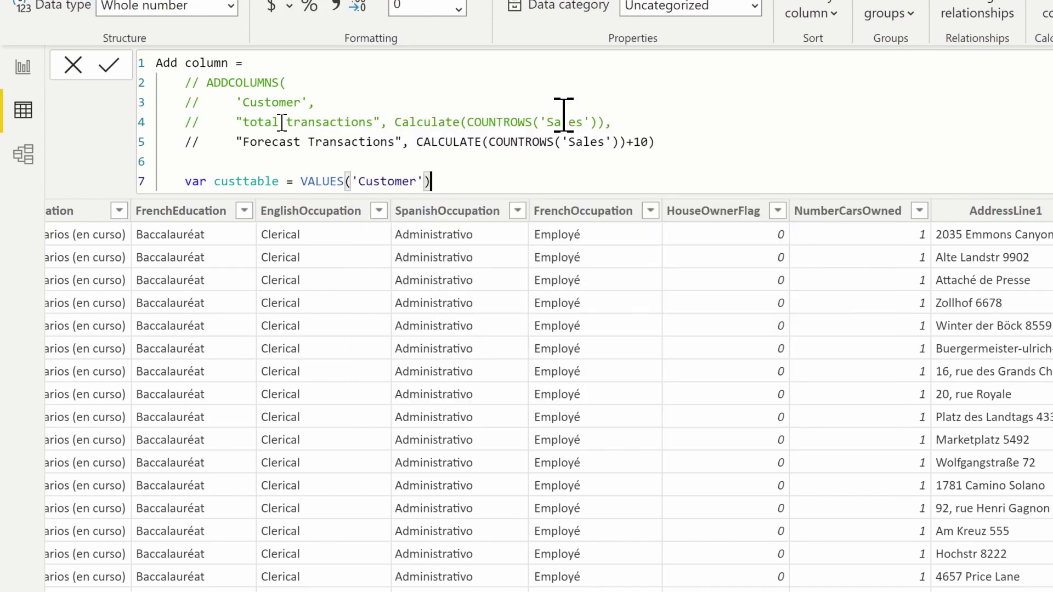
key("Return")
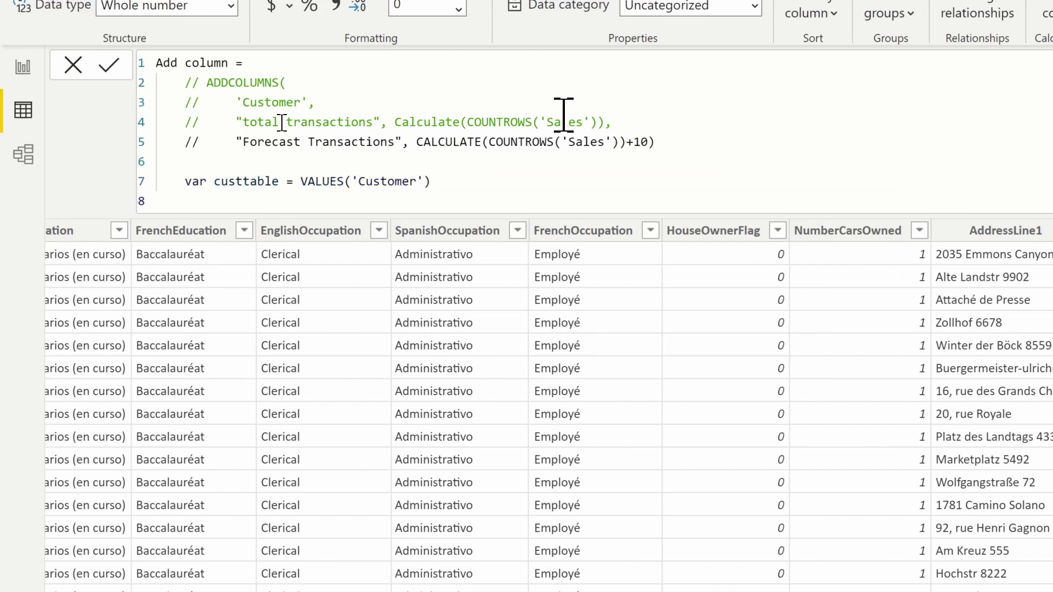
Add return GENERATE( with custtable as its first argument
type("return")
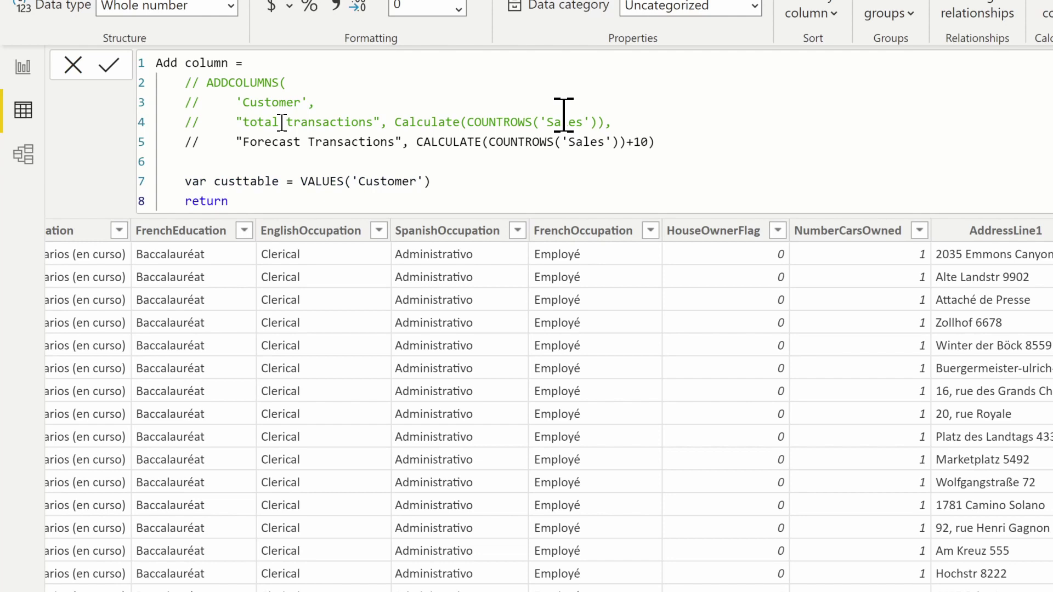
key("Return")
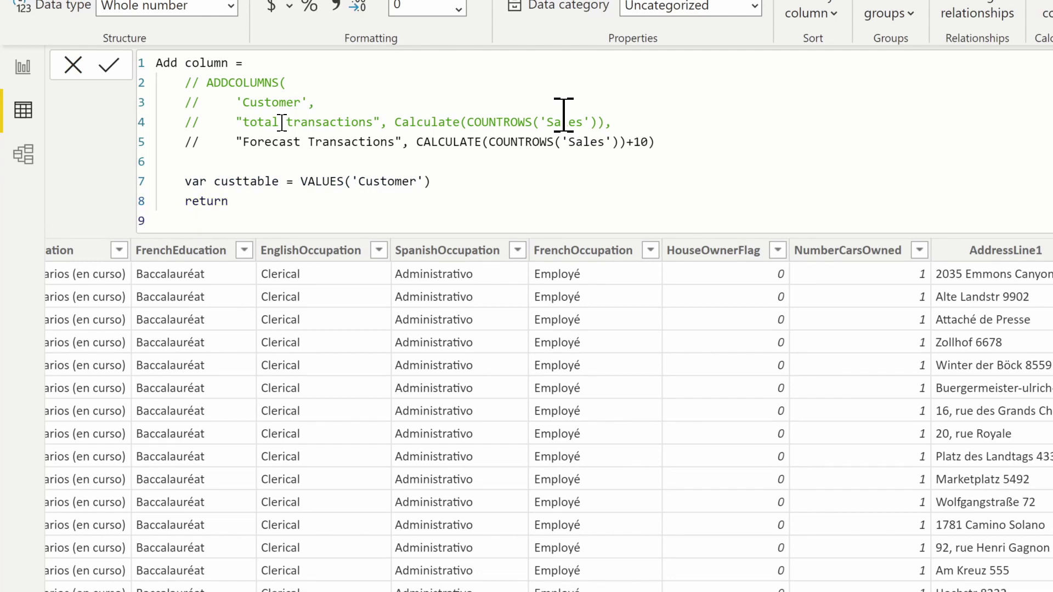
key("Tab")
type("Gener")
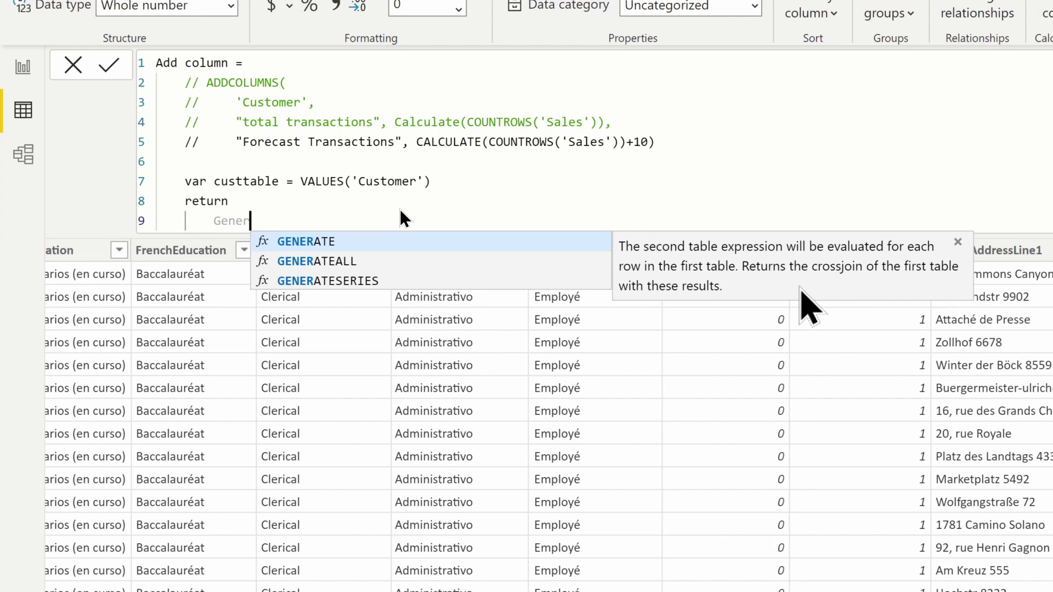
key("Tab")
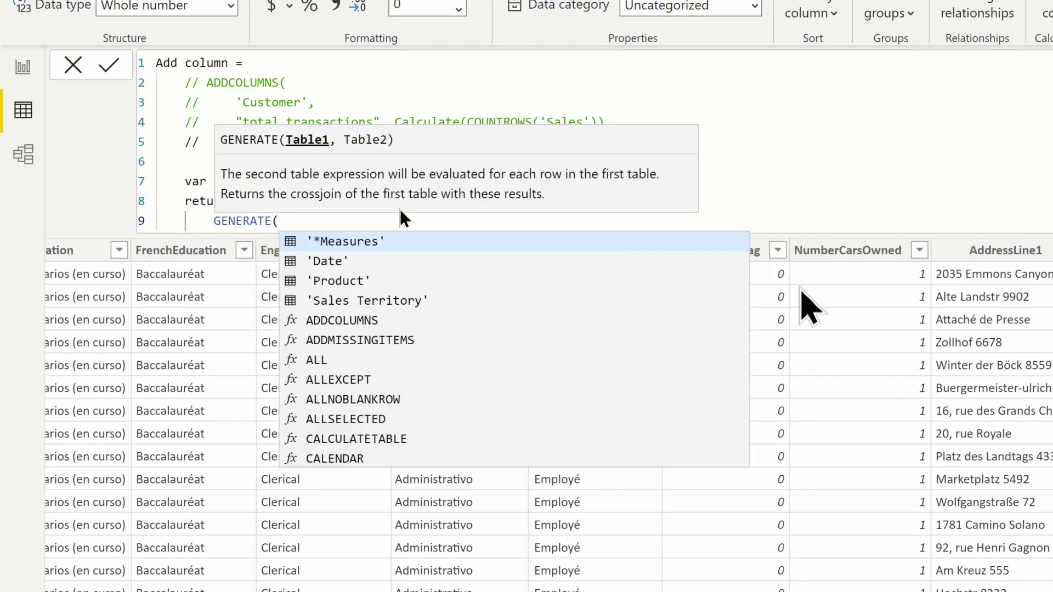
key("shift+Return")
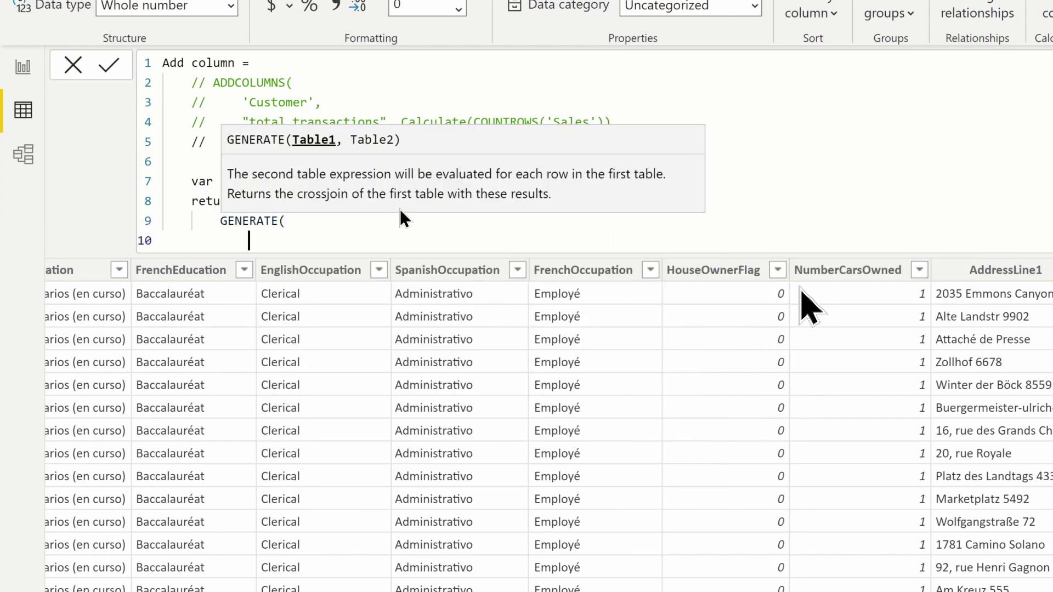
type("cust")
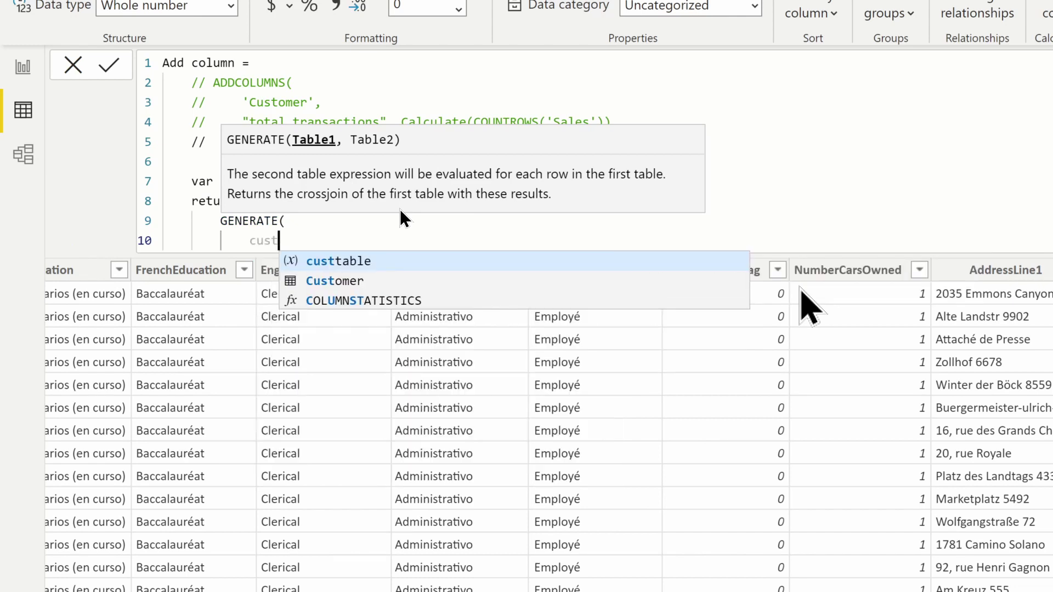
type("table,")
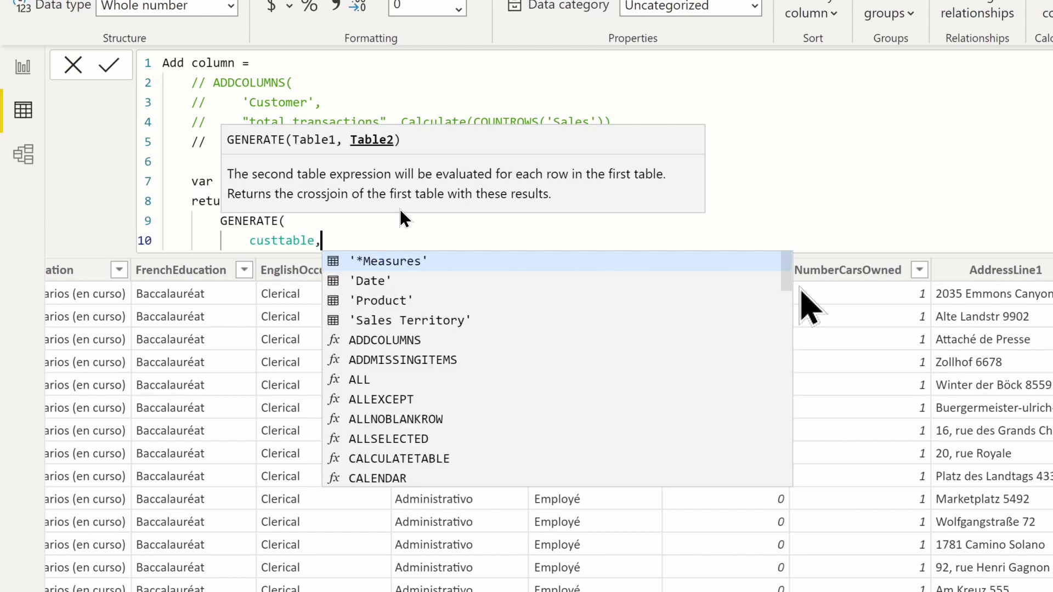
Define var tottrans = CALCULATE(COUNTROWS('Sales')) as GENERATE's second argument
key("shift+Return")
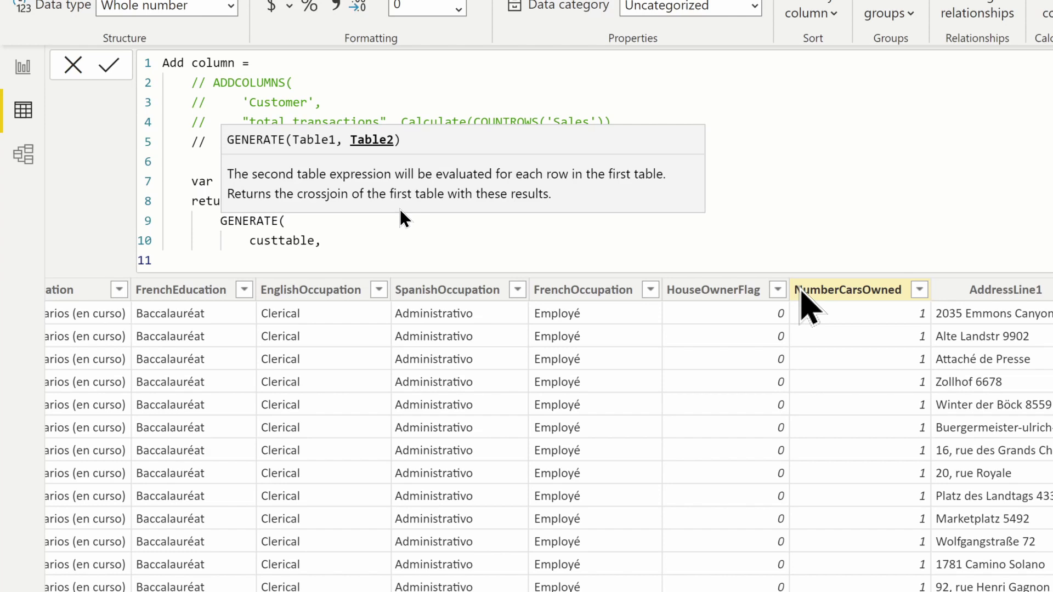
type("var tottrans")
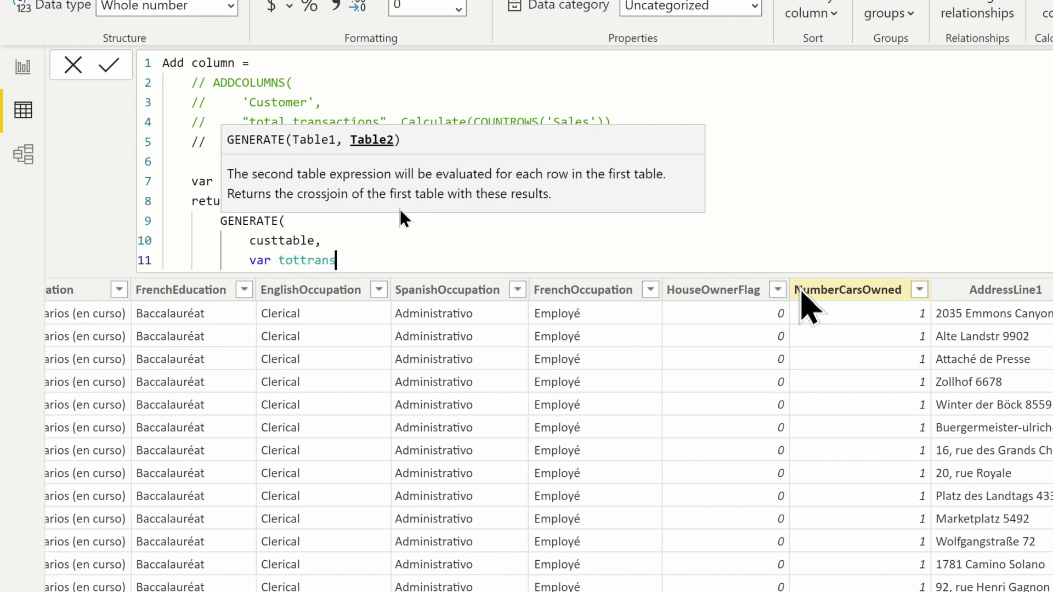
type(" = Cal")
key("Tab")
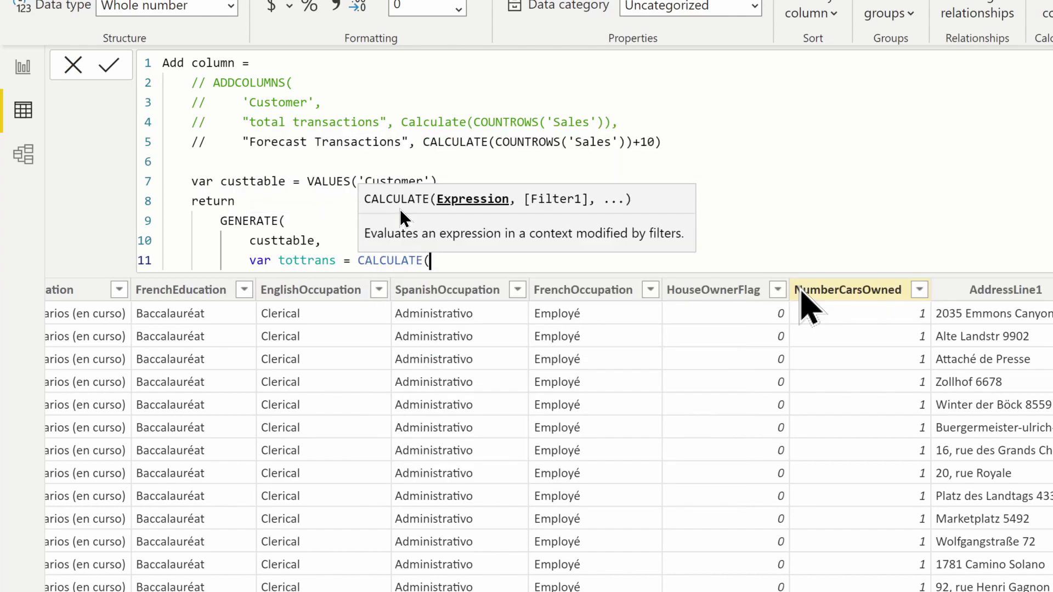
type("coun")
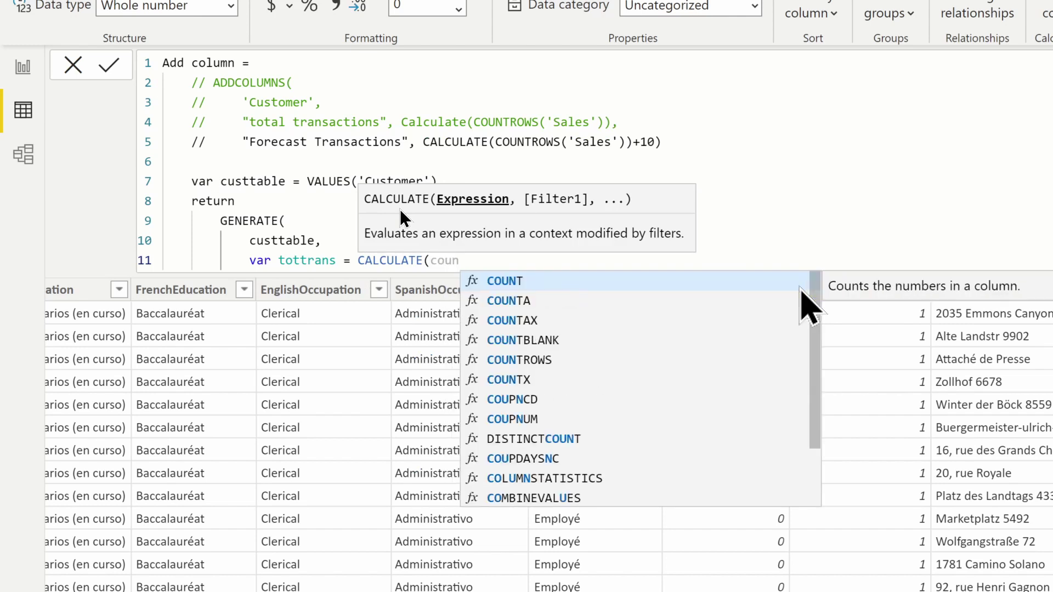
type("tr")
key("Tab")
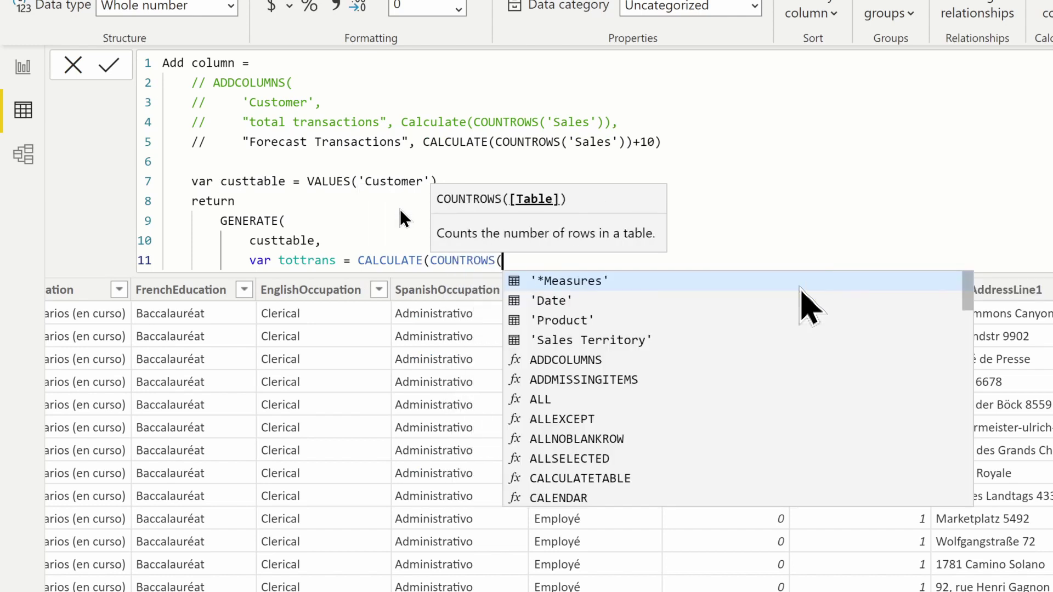
type("'")
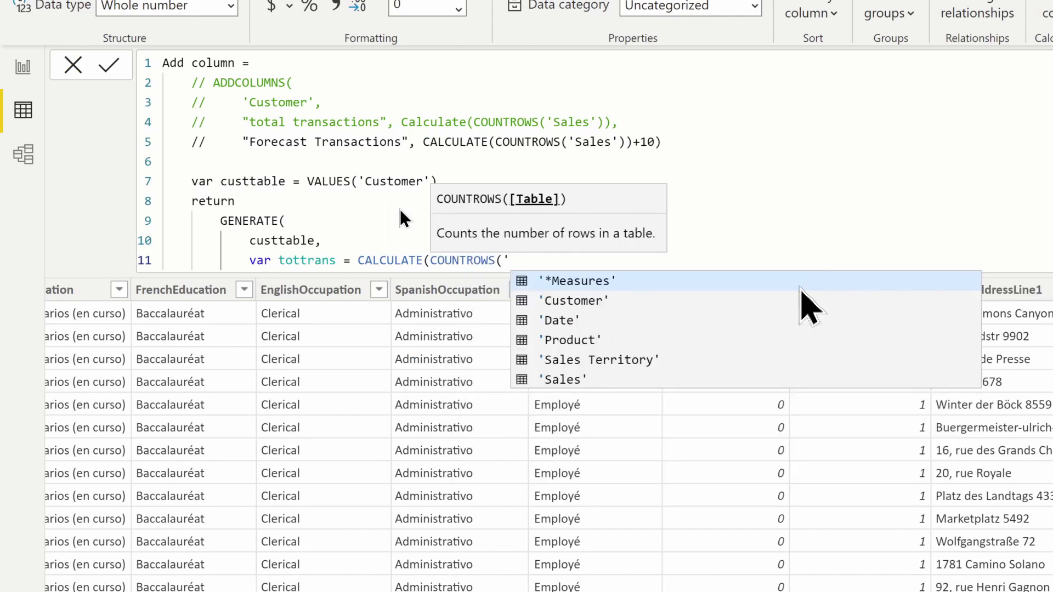
type("s")
key("Down")
key("Tab")
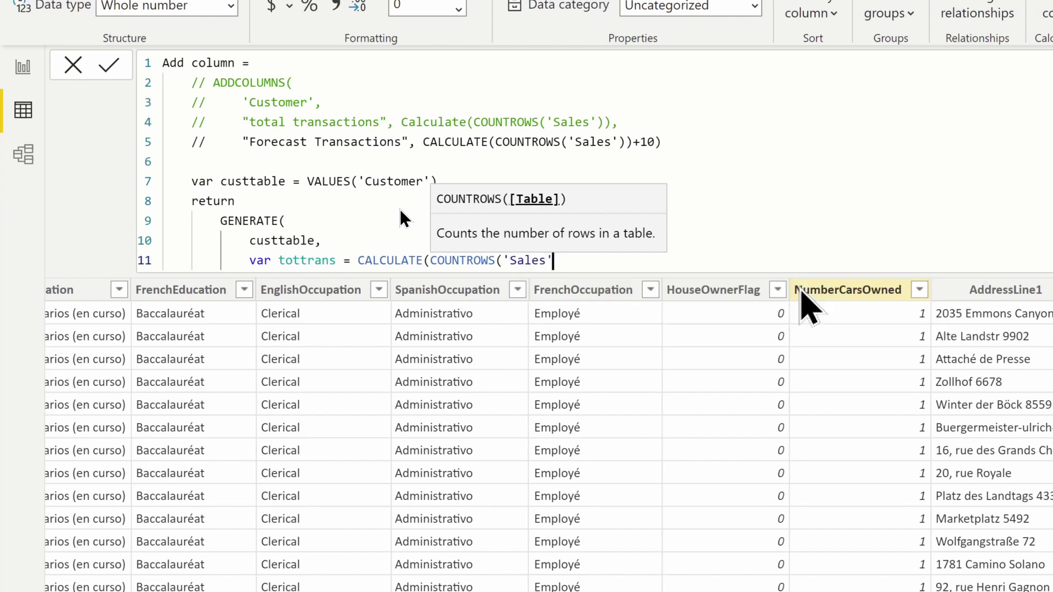
type("))")
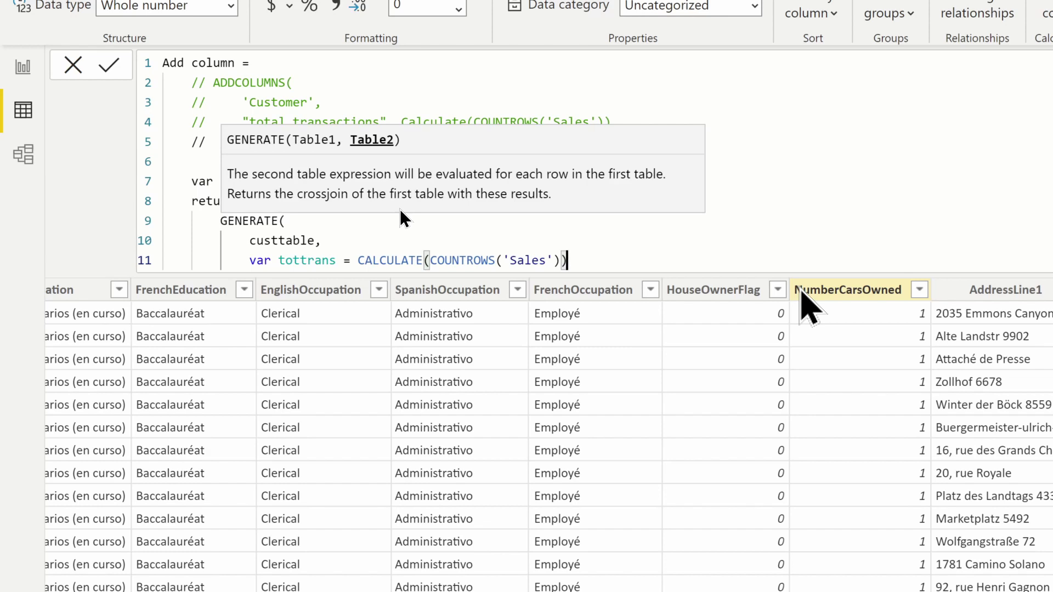
key("Return")
type("v")
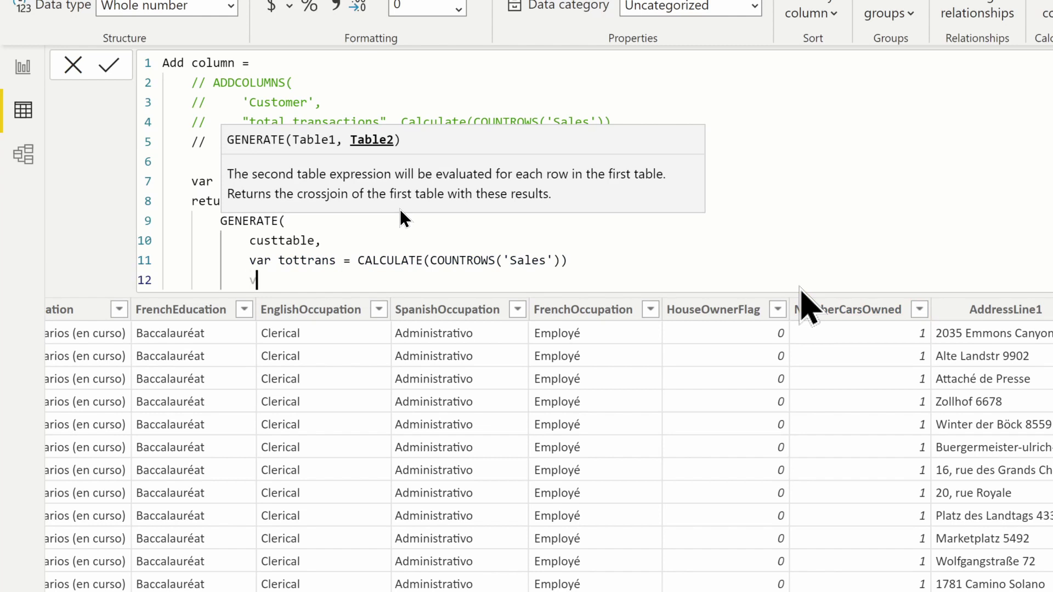
type("ar")
Define futtrans = tottrans + 10, add an inner return, and commit, triggering a ')' syntax error
type("futtrans = ")
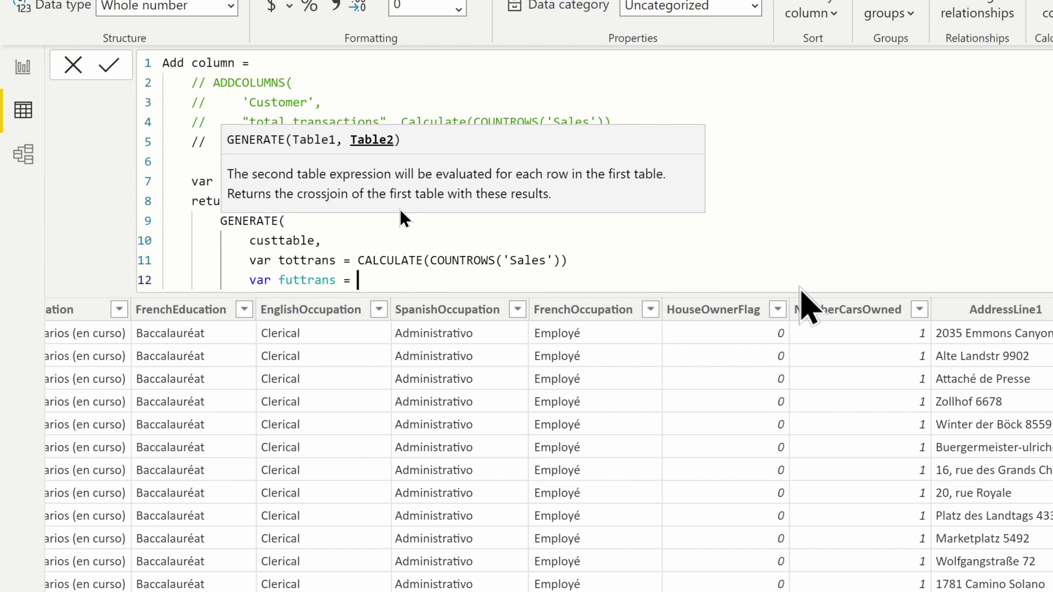
type("tot")
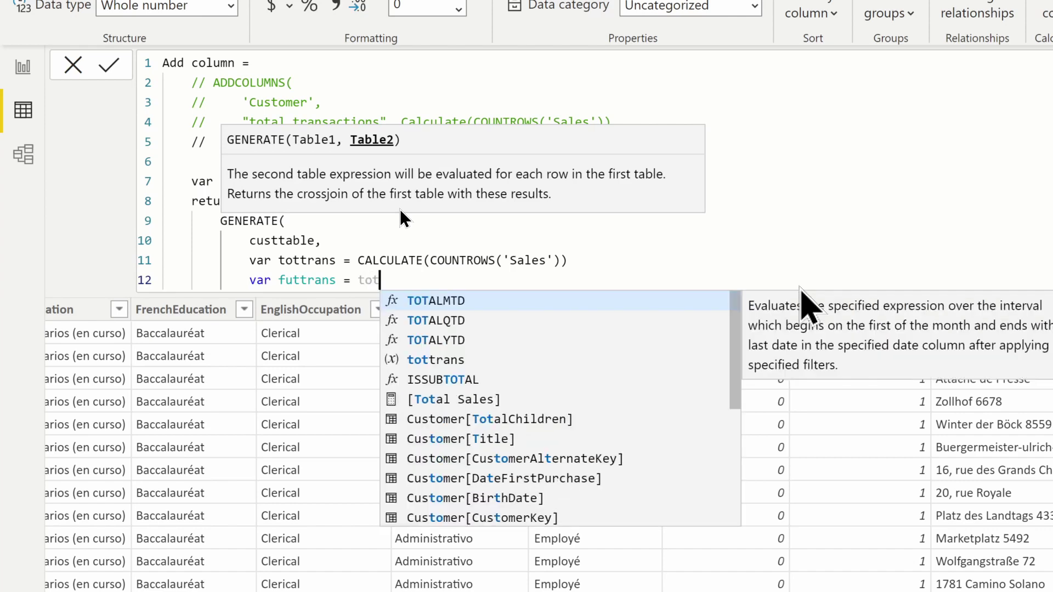
type("tr")
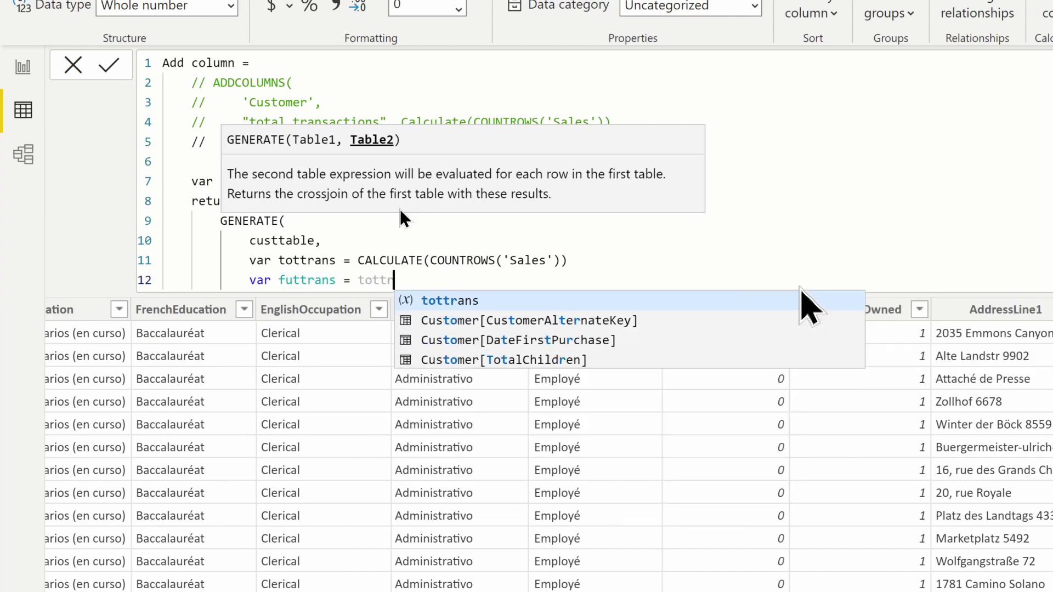
type("ans")
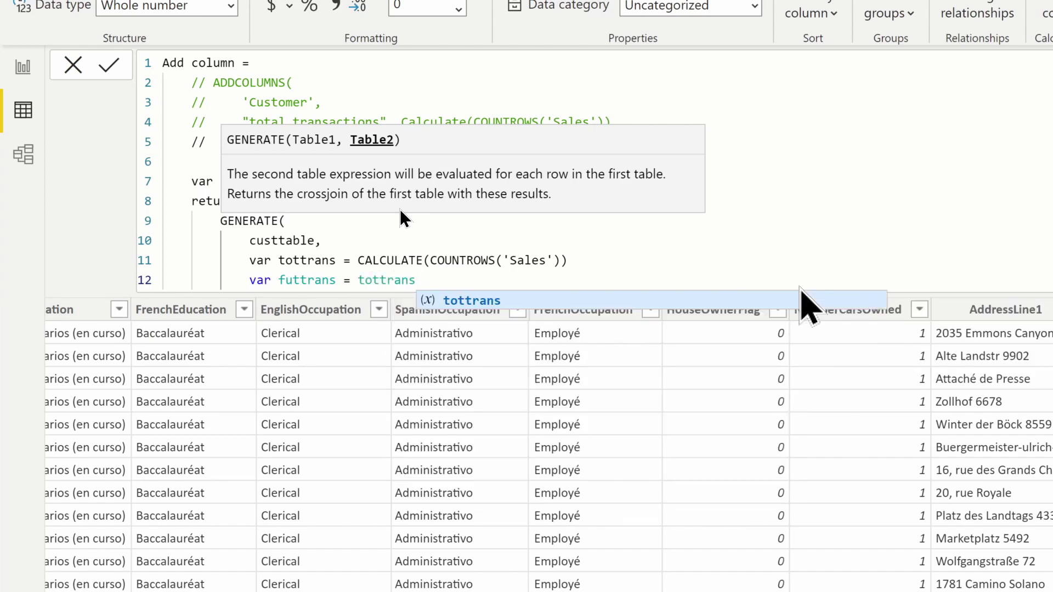
type(" +")
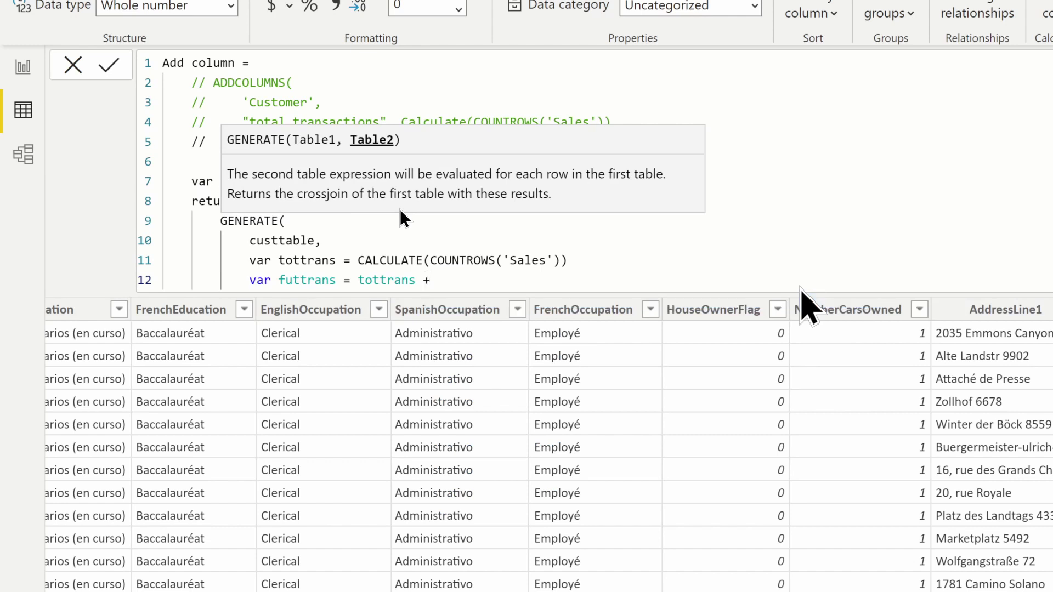
type(" 10")
key("Return")
type("r")
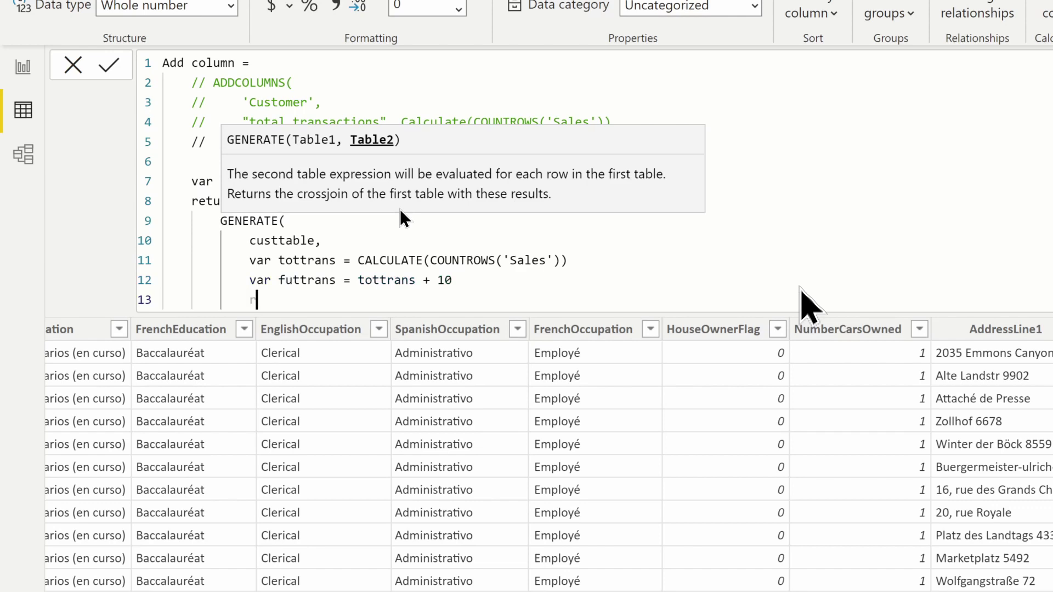
type("tturn")
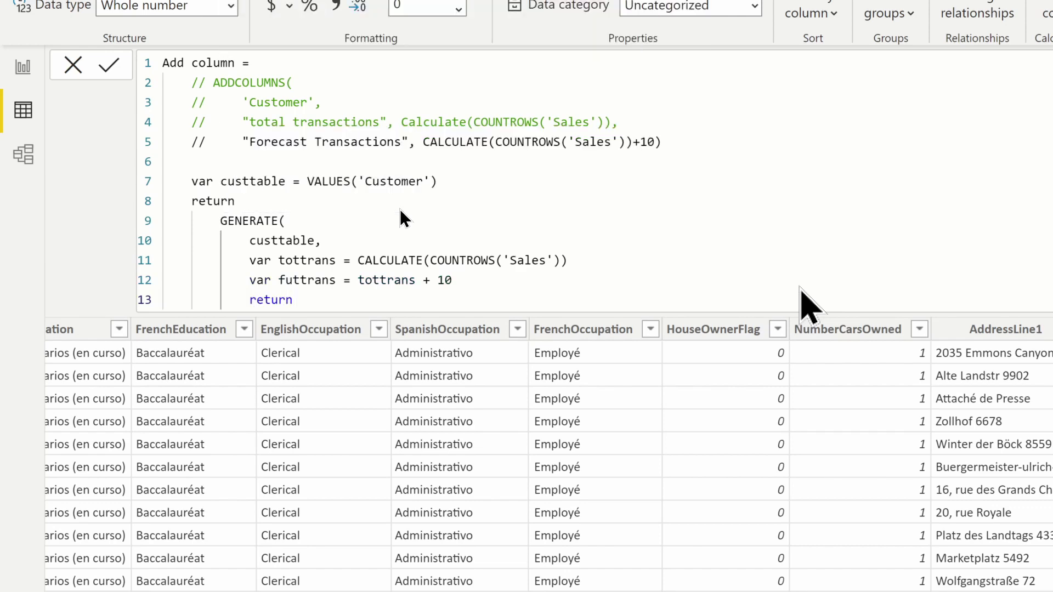
key("Return")
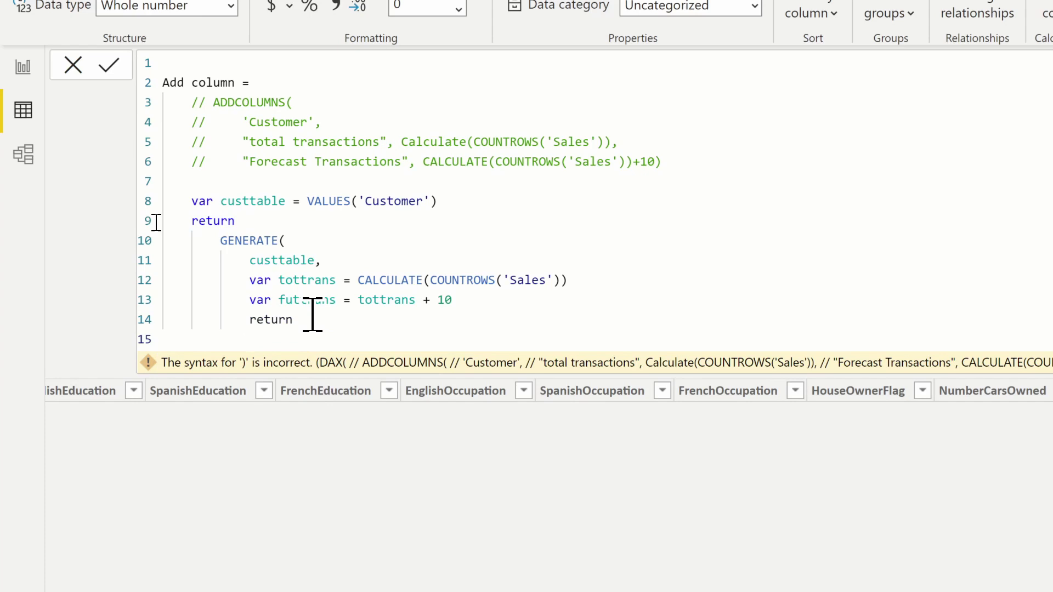
Start a ROW after return whose first column is "Total Transactions" set to tottrans
type("row")
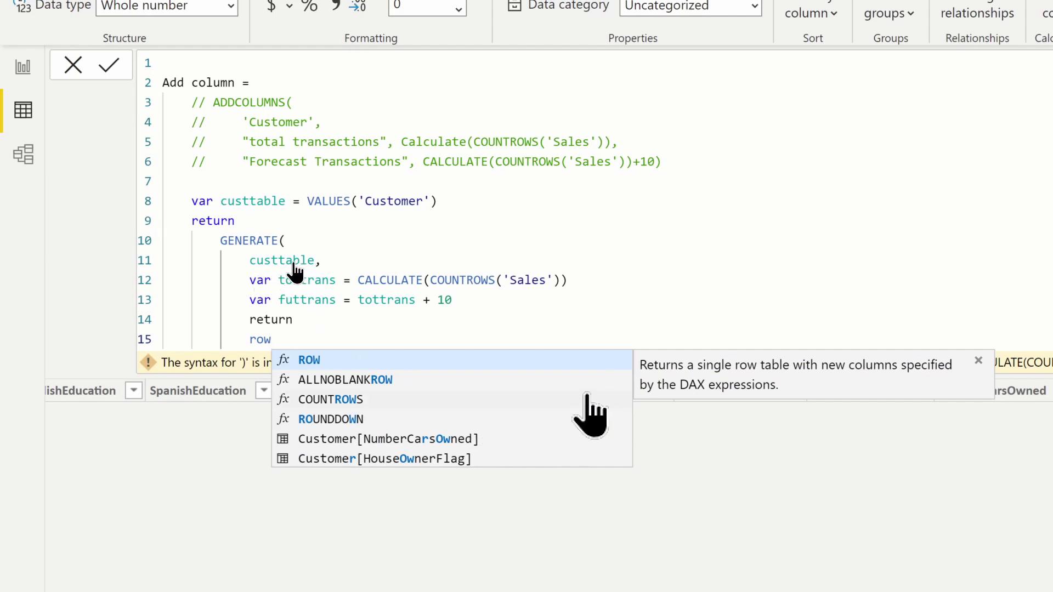
key("Tab")
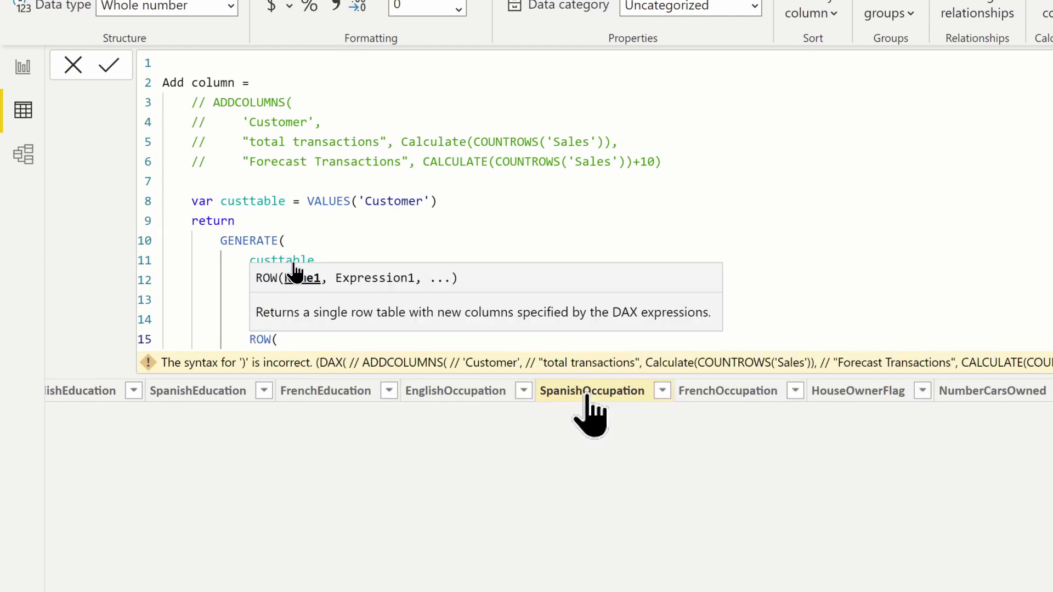
key("Return")
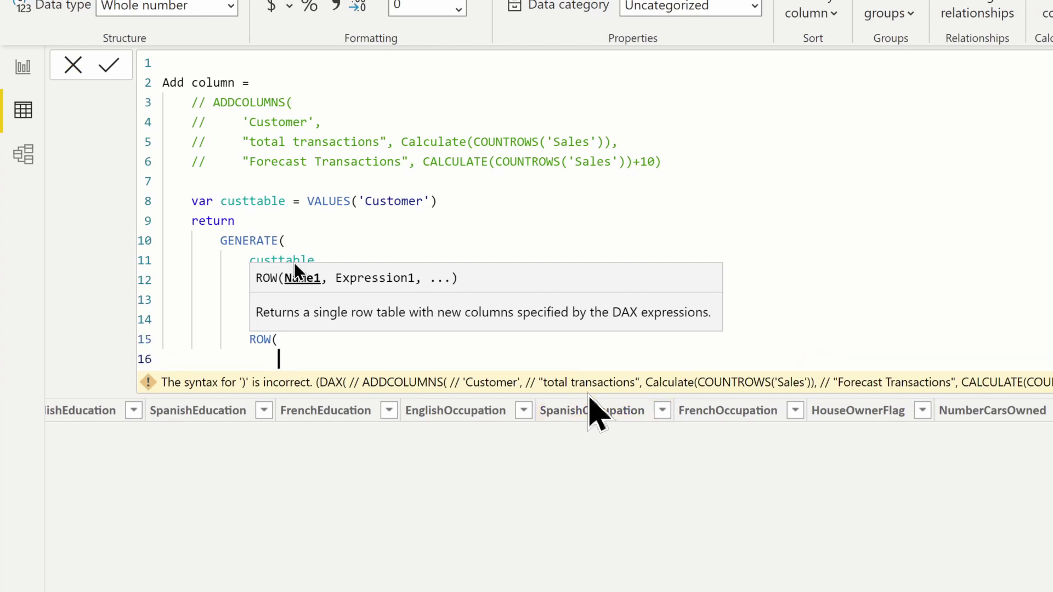
type("\"Tota")
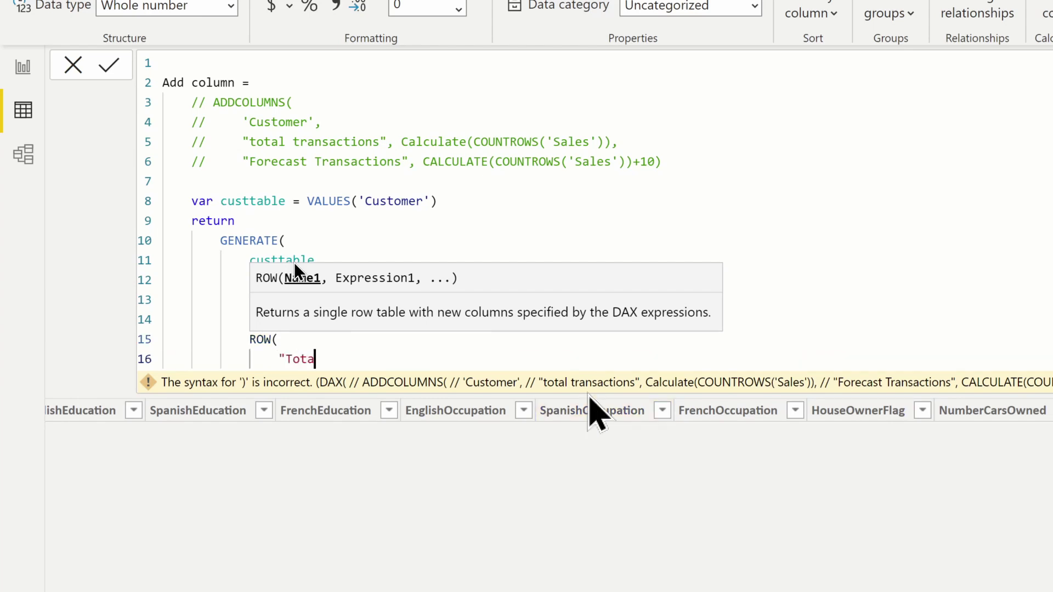
type("l Transactions\"")
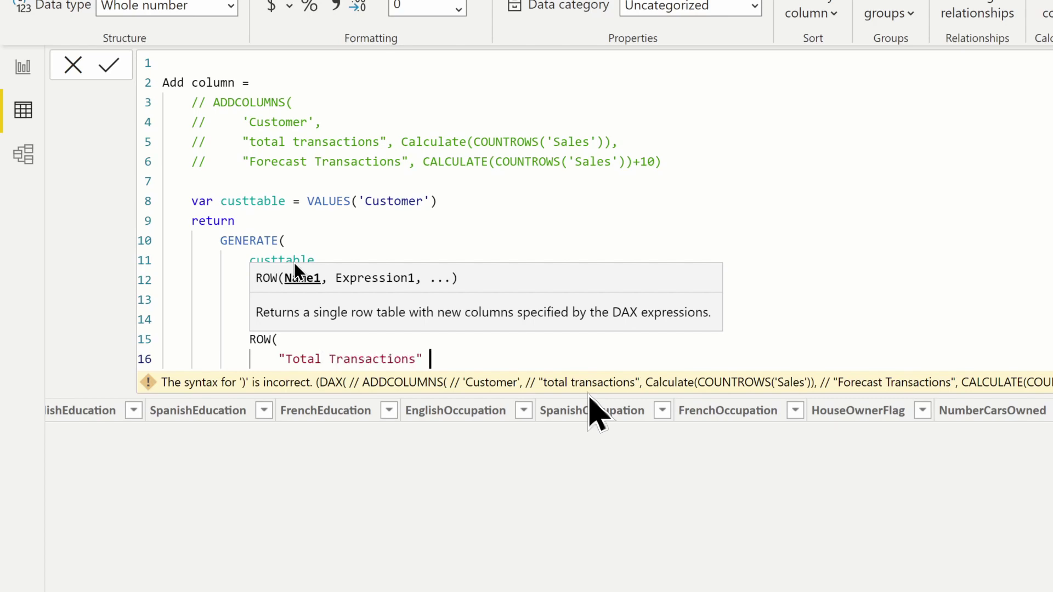
key("BackSpace")
type(", tot")
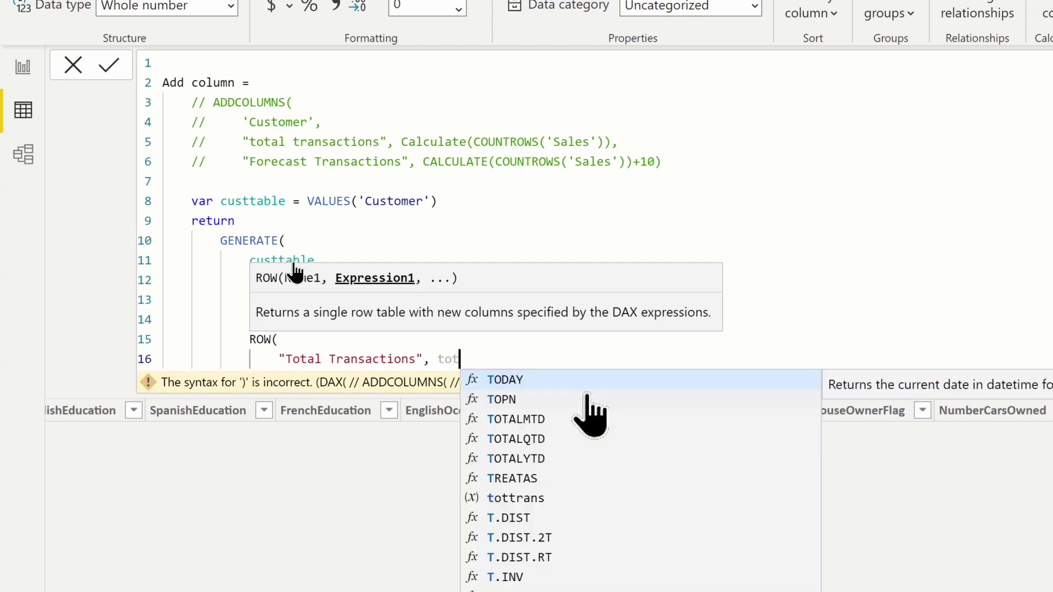
key("Down")
key("Down")
key("Down")
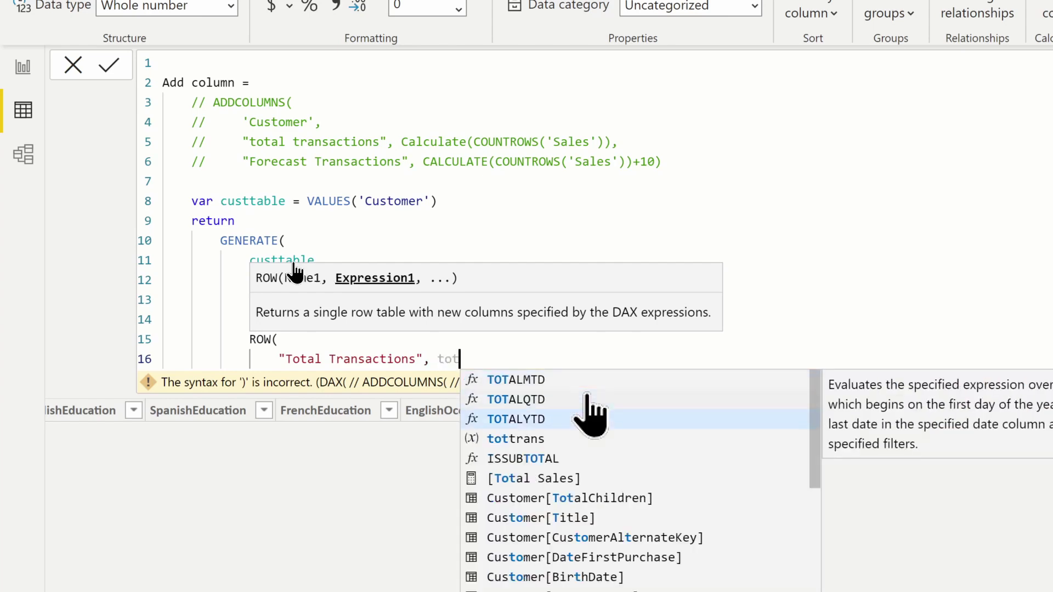
key("Tab")
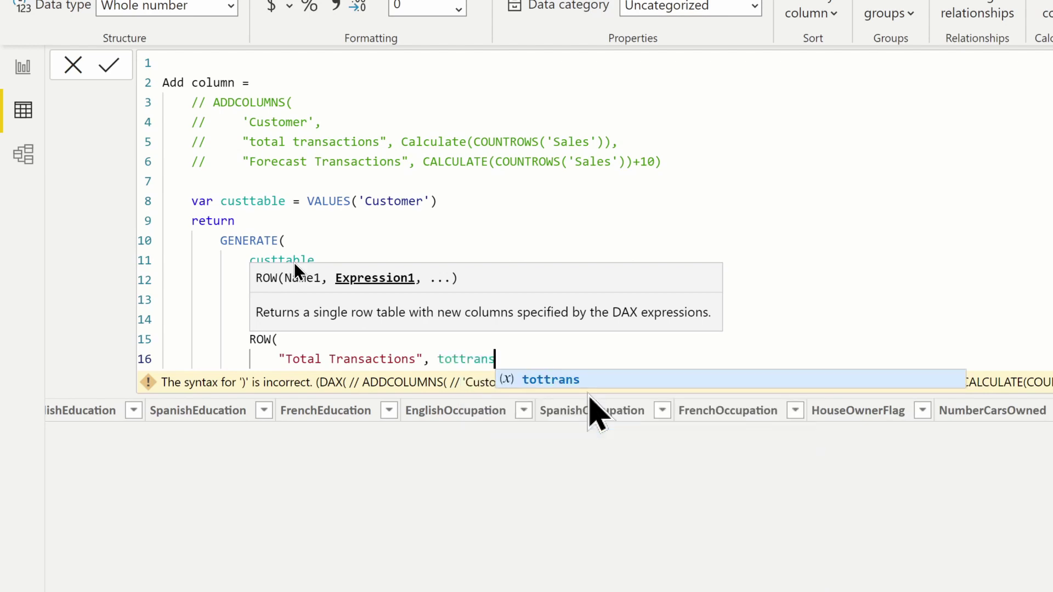
Add a second ROW column "Future Transactions" set to futtrans and close the parentheses
type(",")
key("Return")
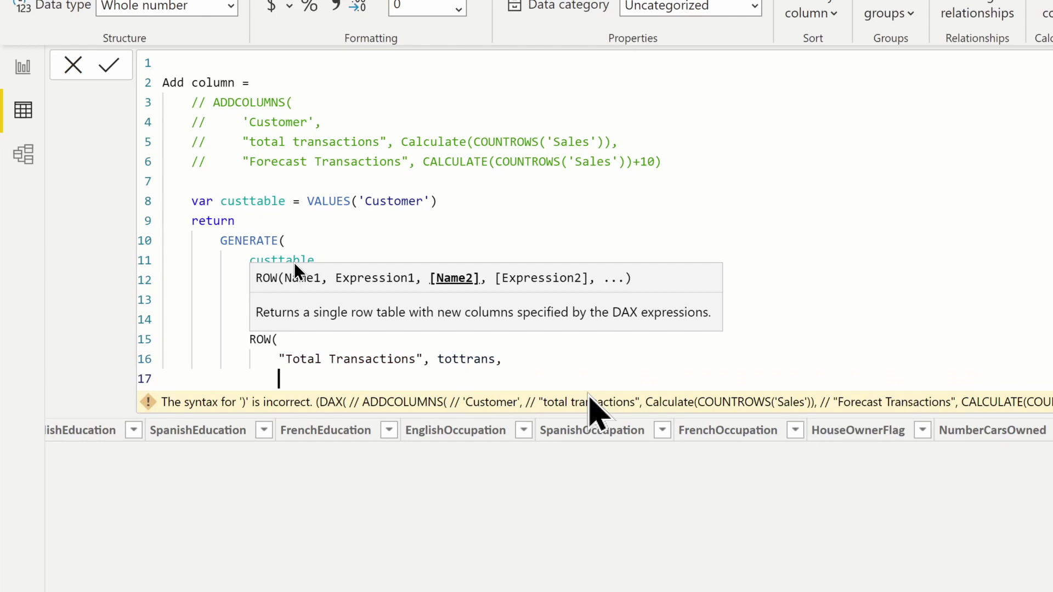
type("\"F")
type("utur")
key("BackSpace")
type("ure ")
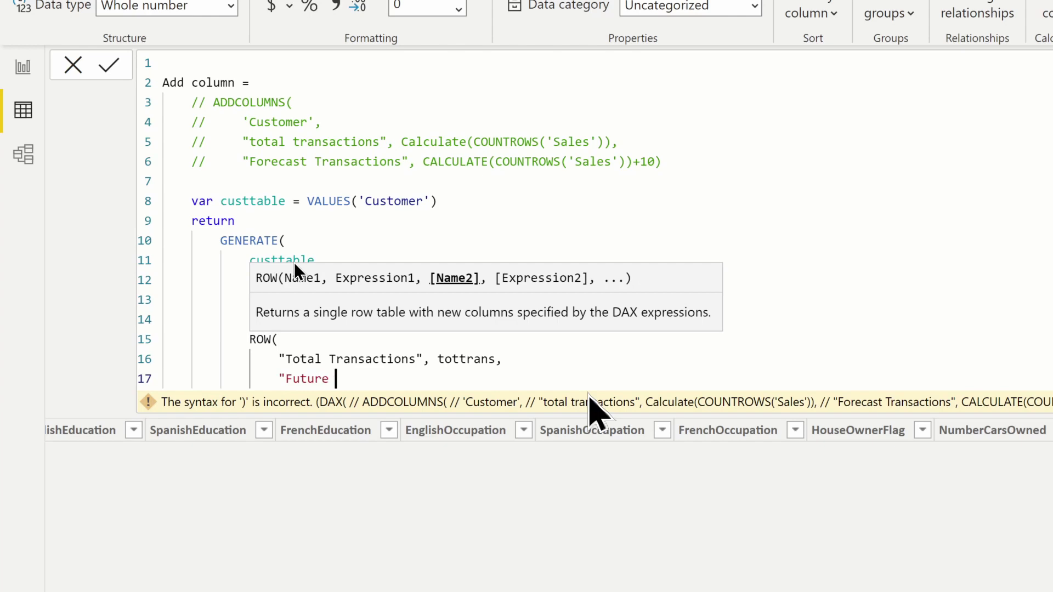
type("Transactions\",")
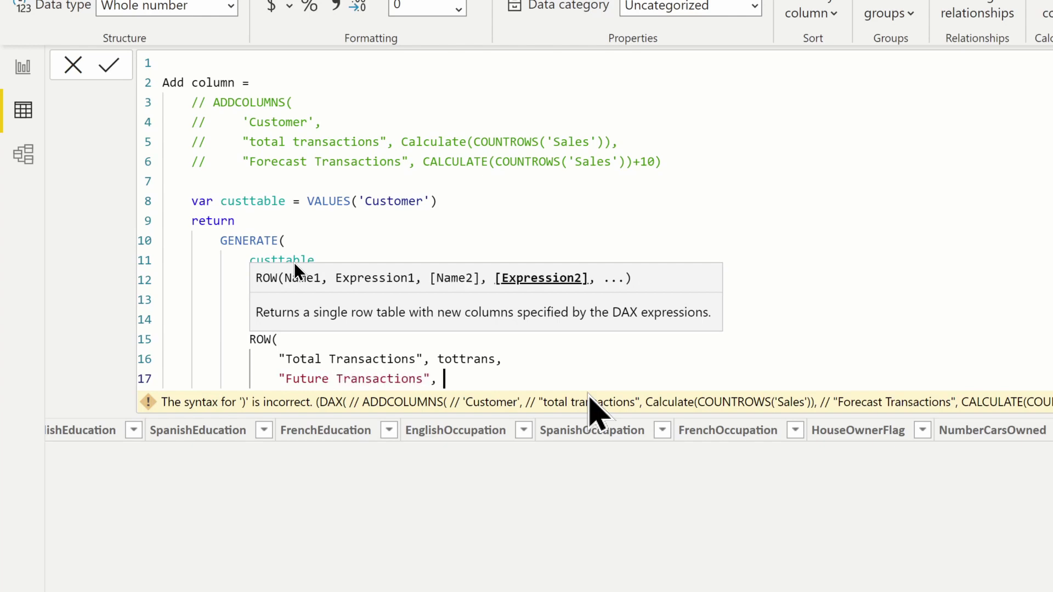
type(" fut")
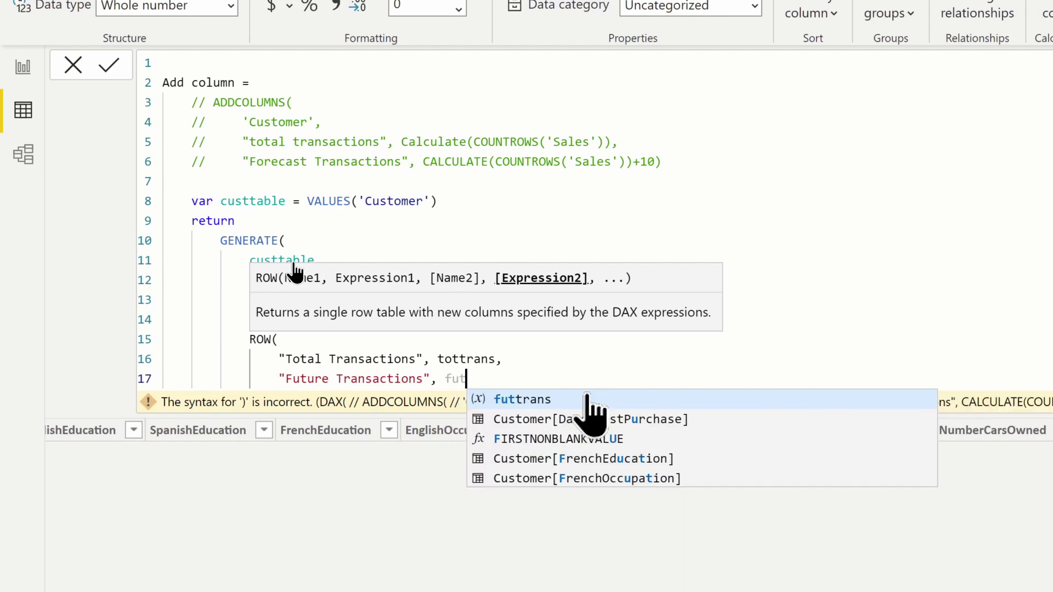
type("trans")
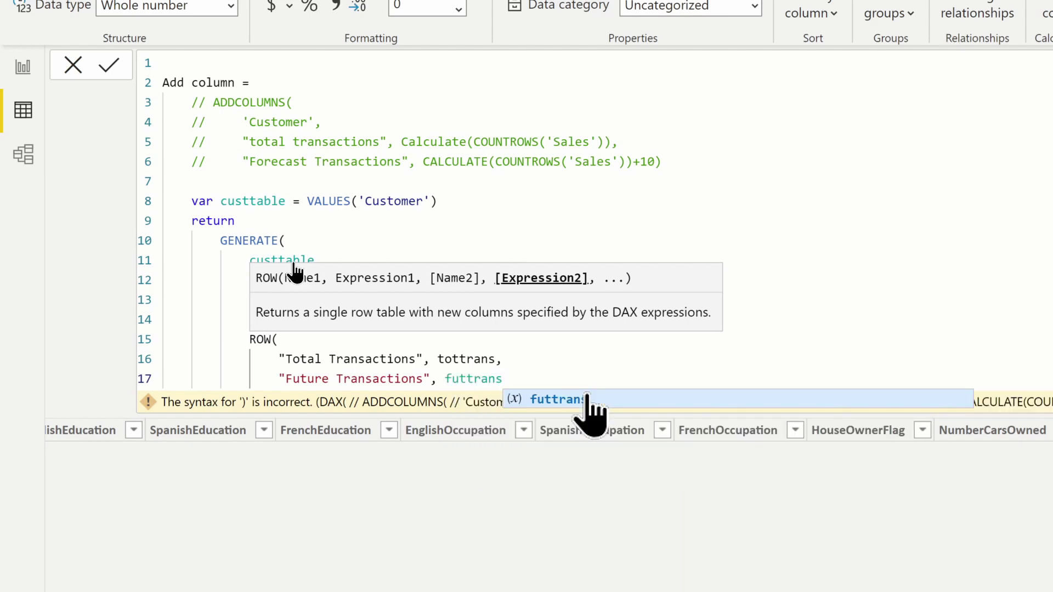
type(")")
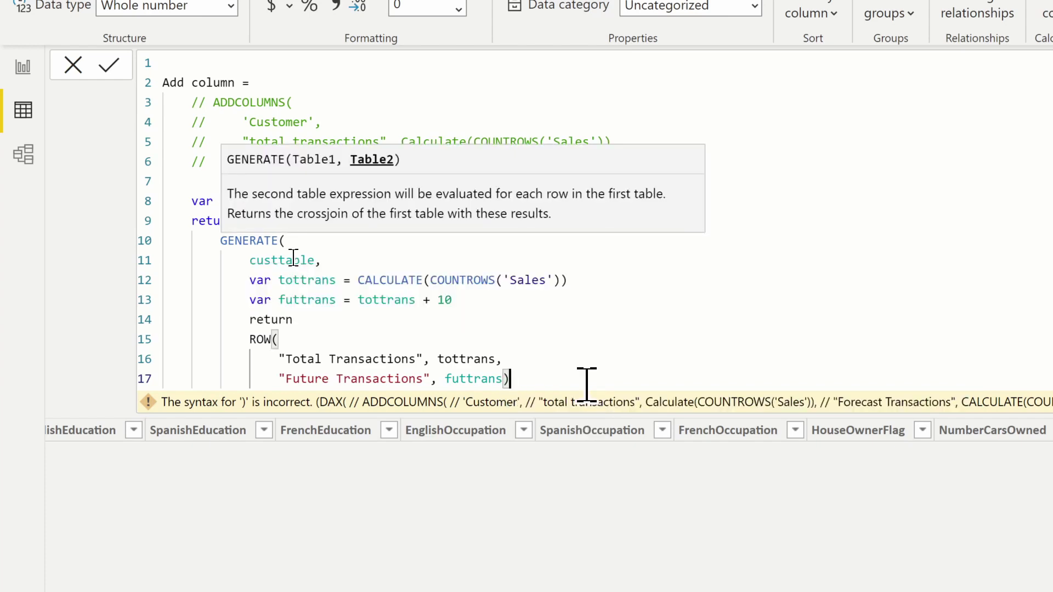
type(")")
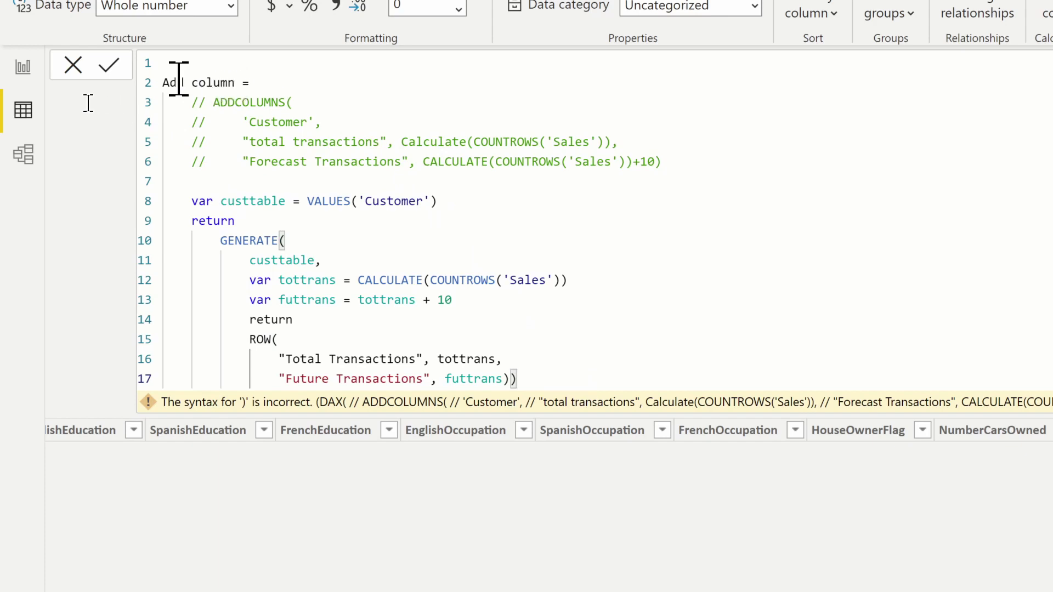
Commit the formula and scroll right to see Total Transactions (2) and Future Transactions (12)
left_click(114, 90)
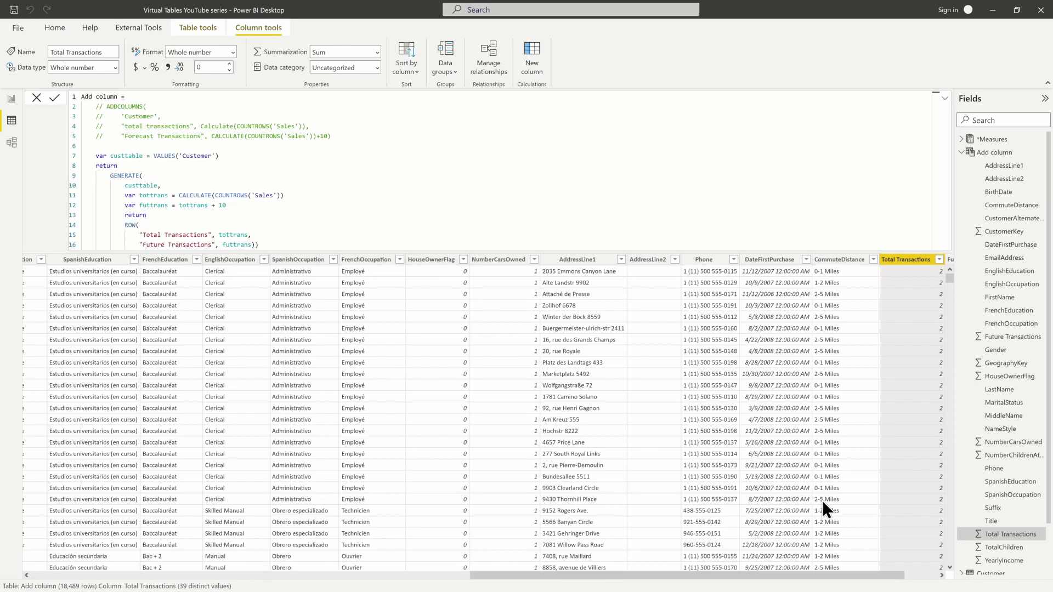
left_click_drag(903, 575, 933, 576)
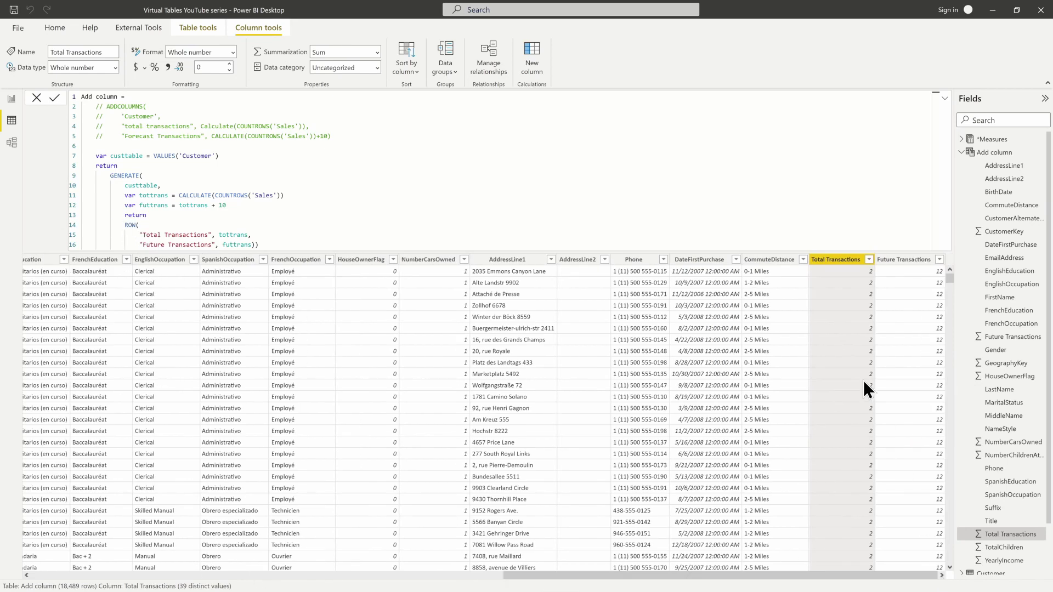